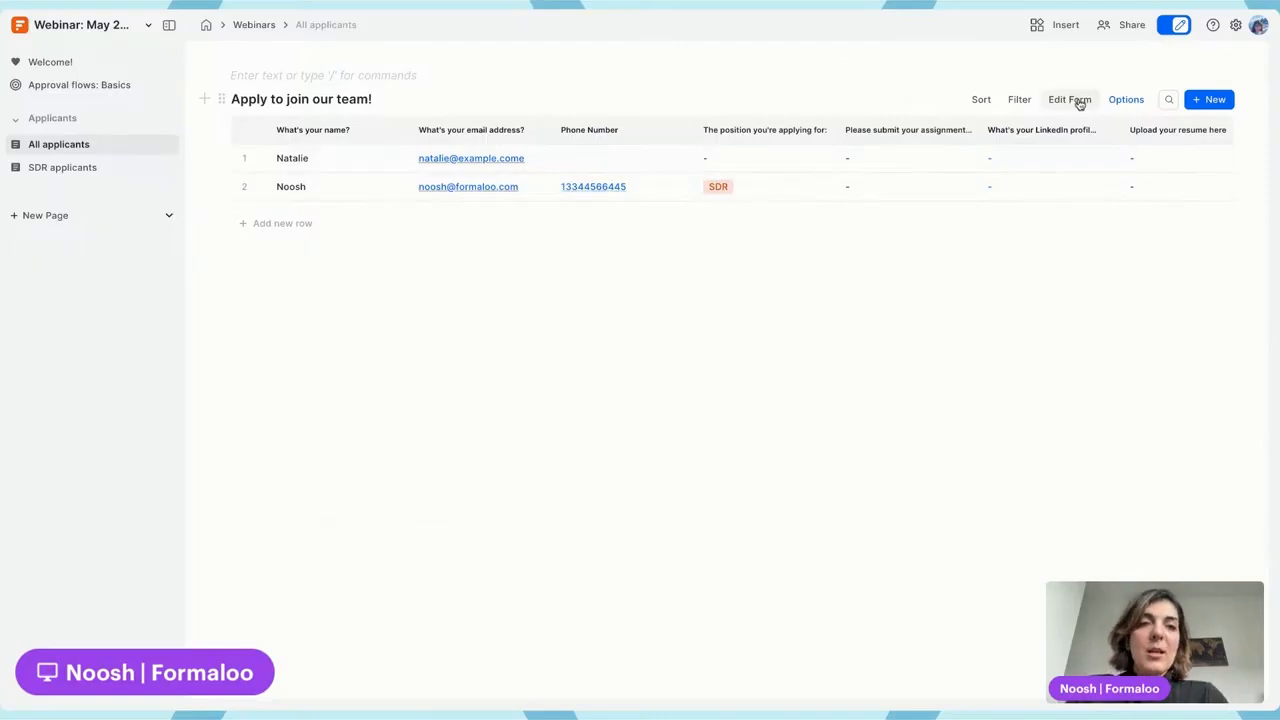
# Add a dropdown question after the last field and title it 'Applicant status'
pyautogui.click(1070, 100)
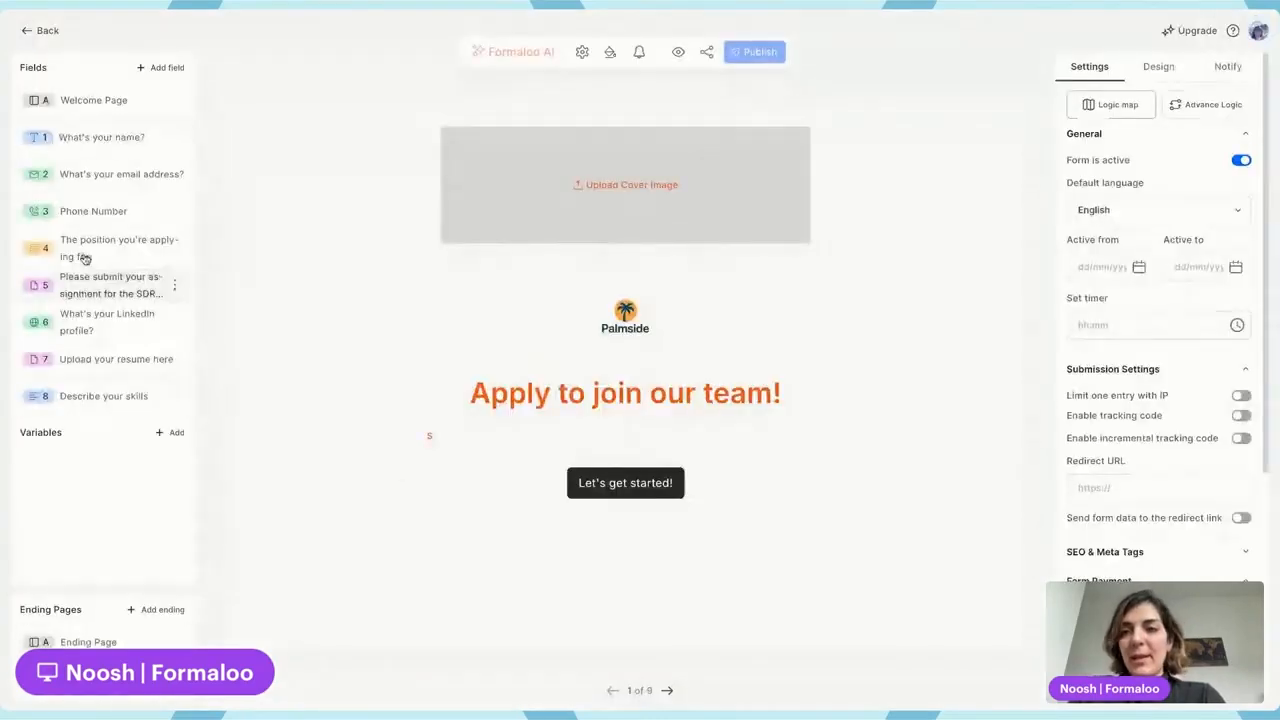
pyautogui.click(176, 396)
pyautogui.click(210, 373)
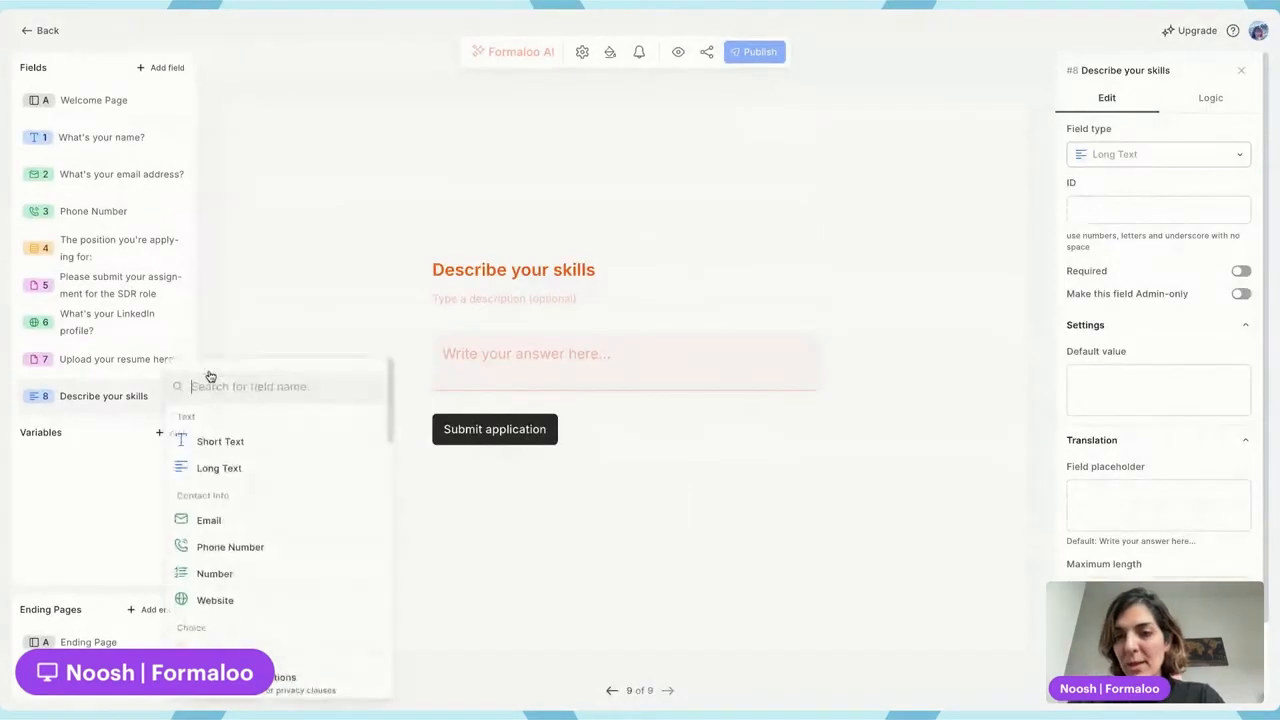
pyautogui.write('drop')
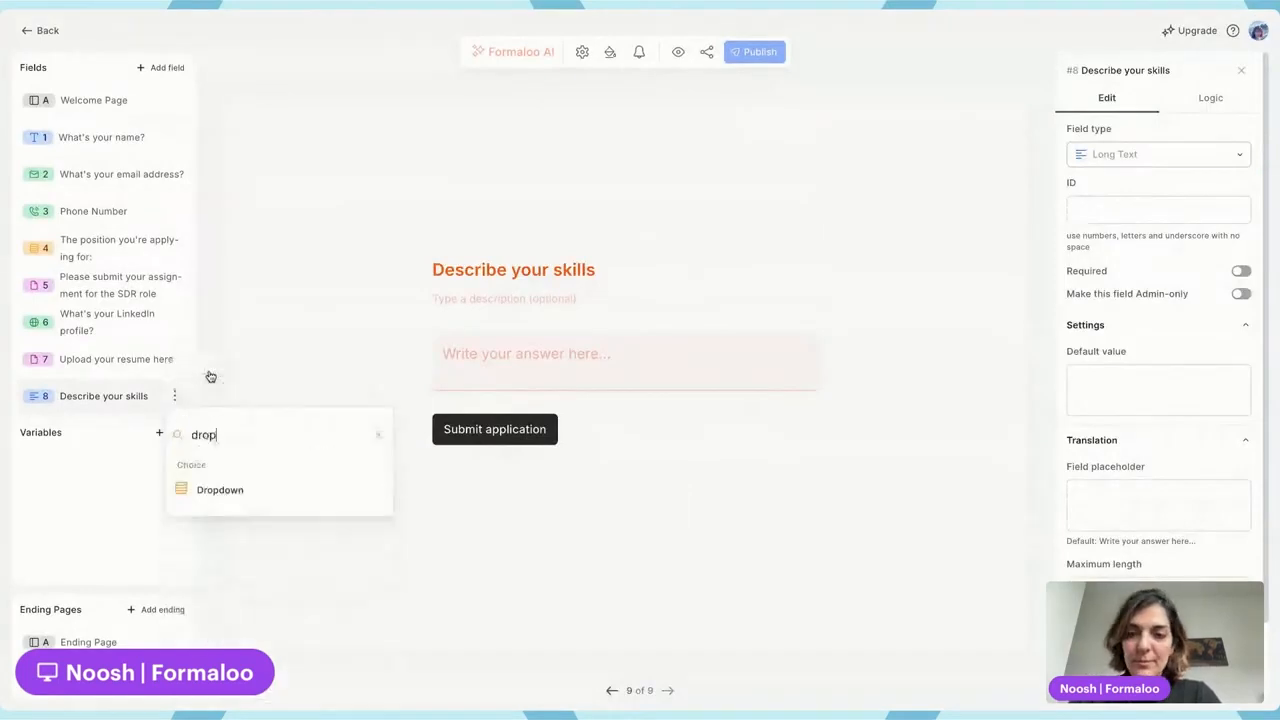
pyautogui.click(251, 494)
pyautogui.doubleClick(505, 283)
pyautogui.write('Status')
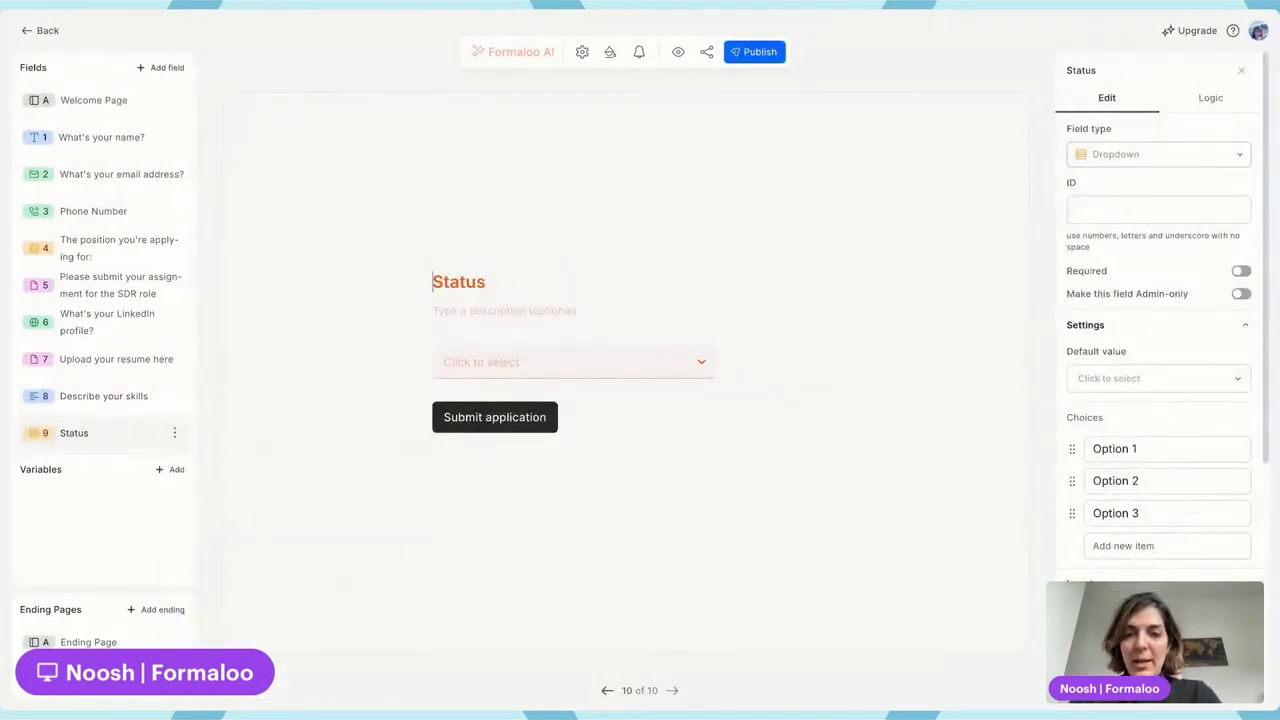
pyautogui.hotkey('shift', 'Right')
pyautogui.write('Applicant s')
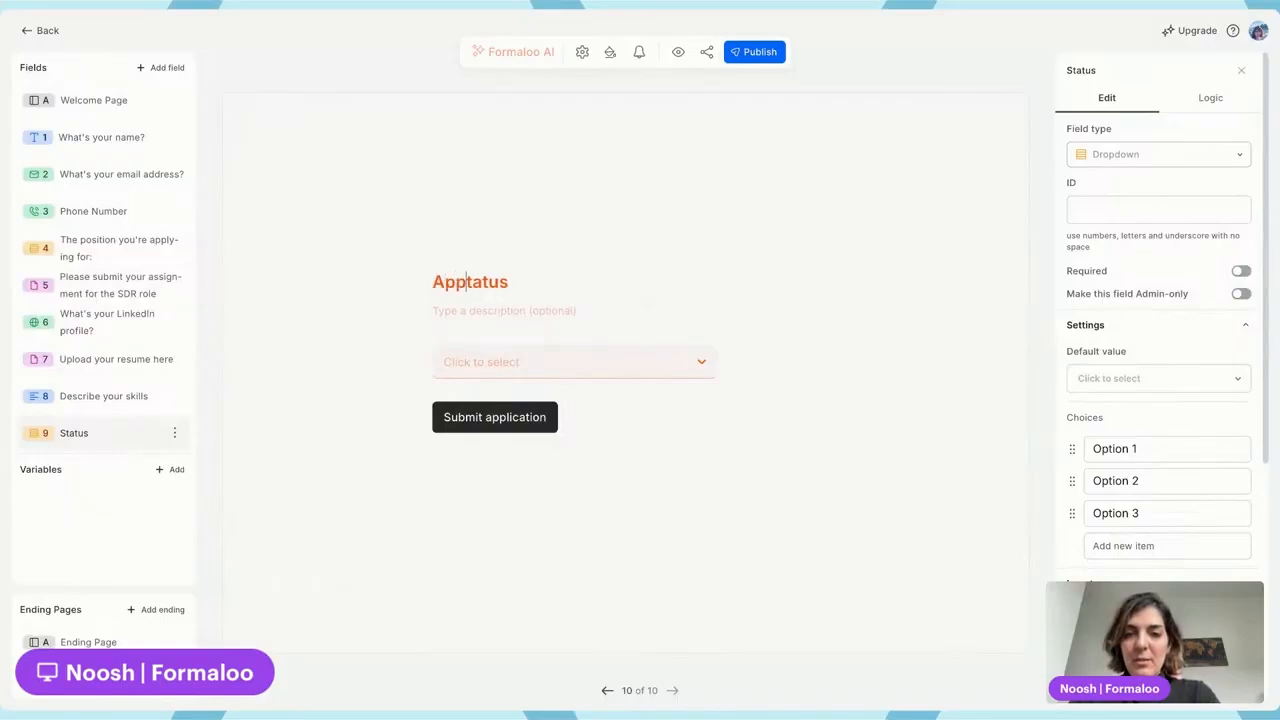
# Set its choices to Applied, Interviewing, Assignment submitted, Approved and Rejected, then publish
pyautogui.click(1180, 449)
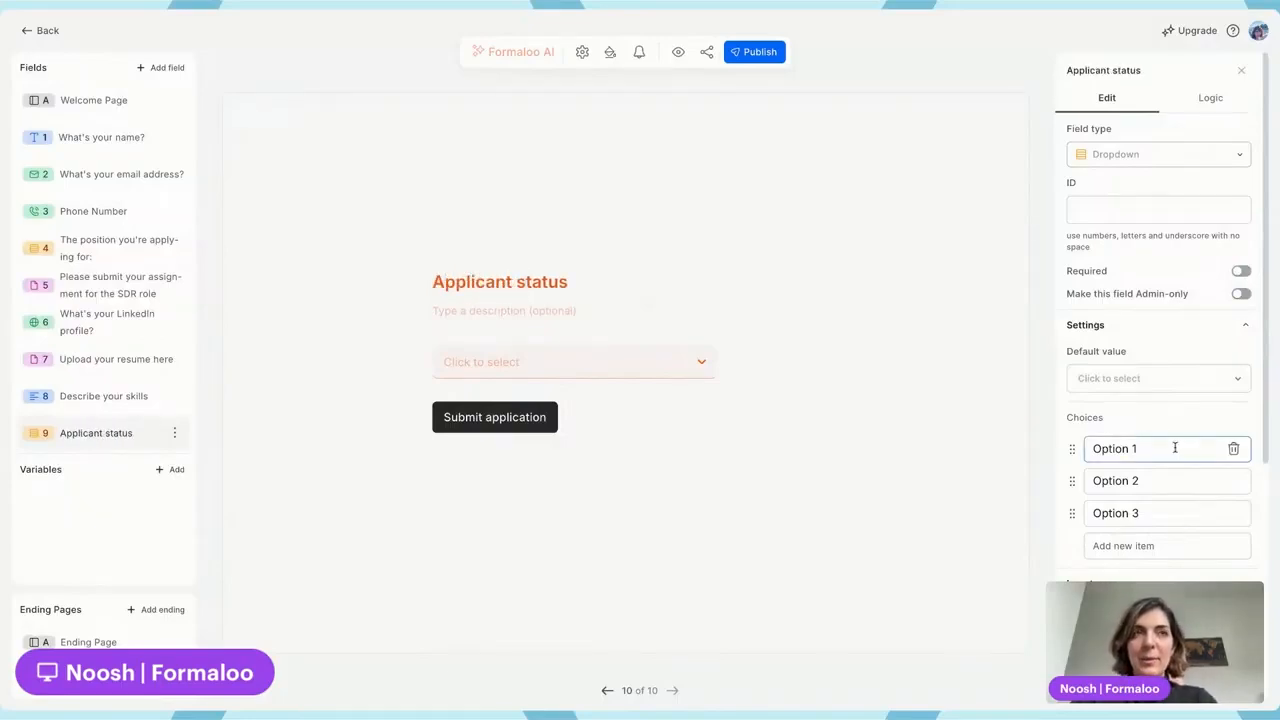
pyautogui.hotkey('ctrl', 'a')
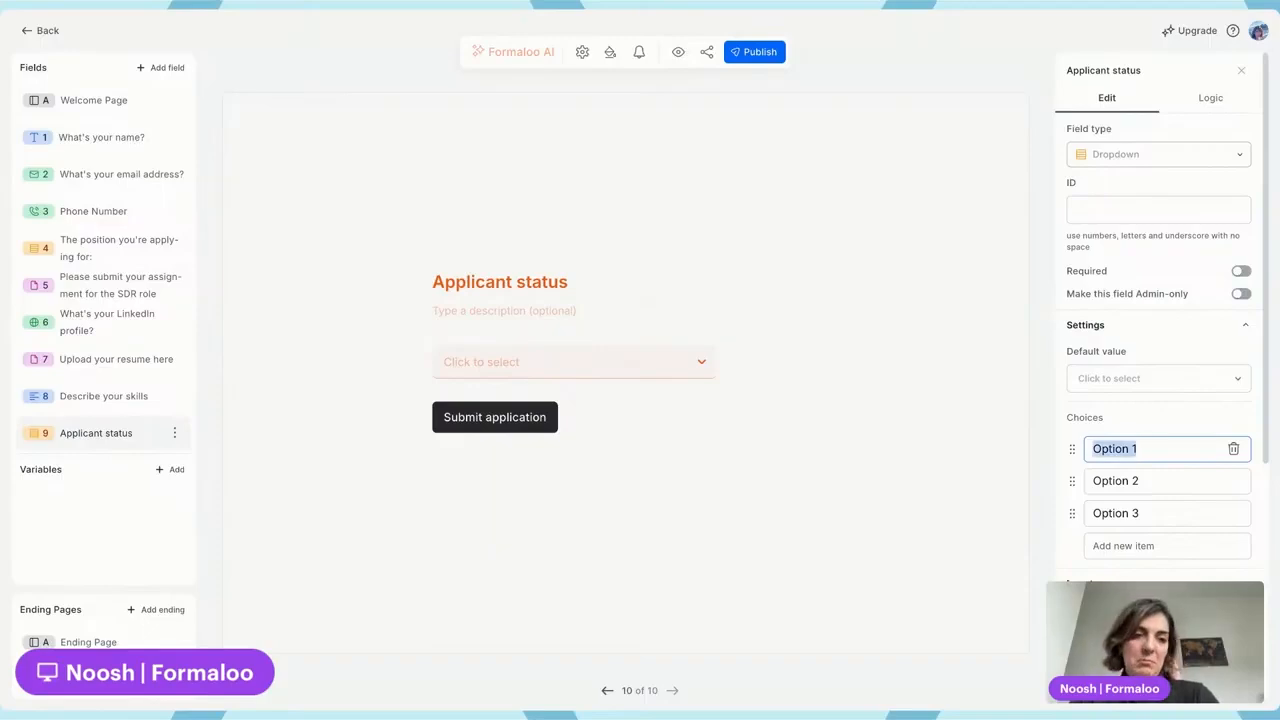
pyautogui.write('Applic')
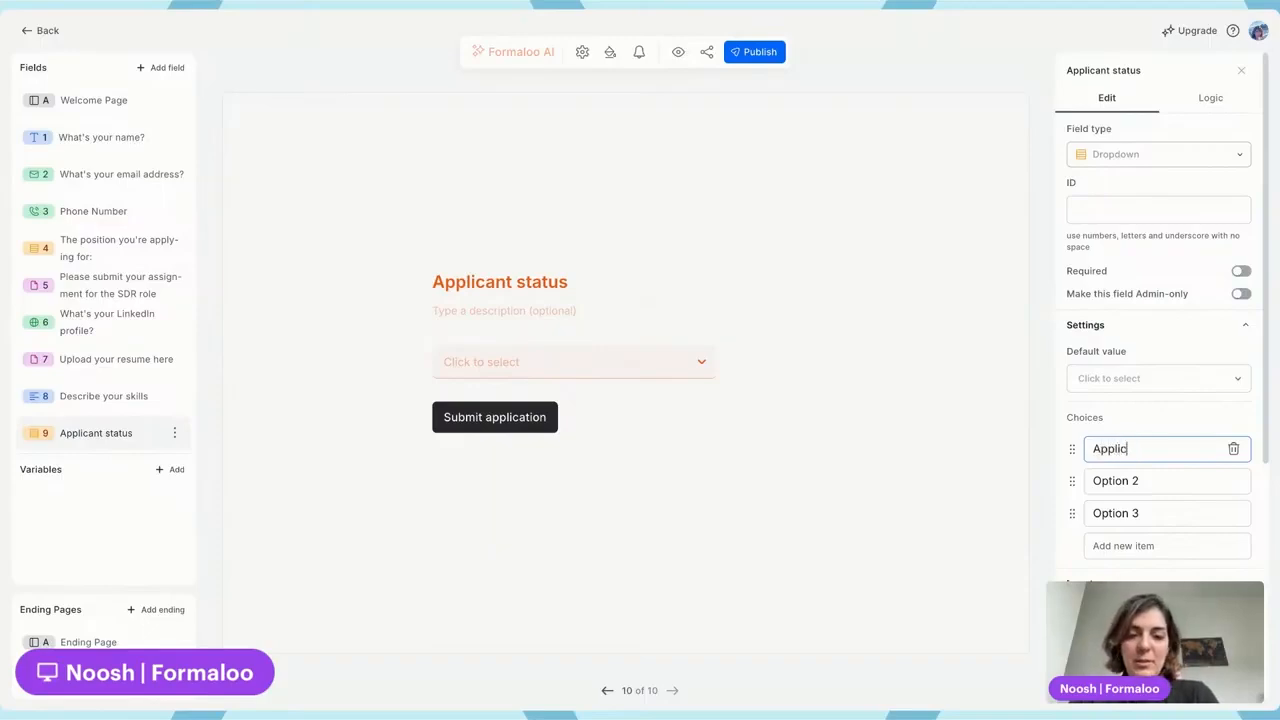
pyautogui.write('a')
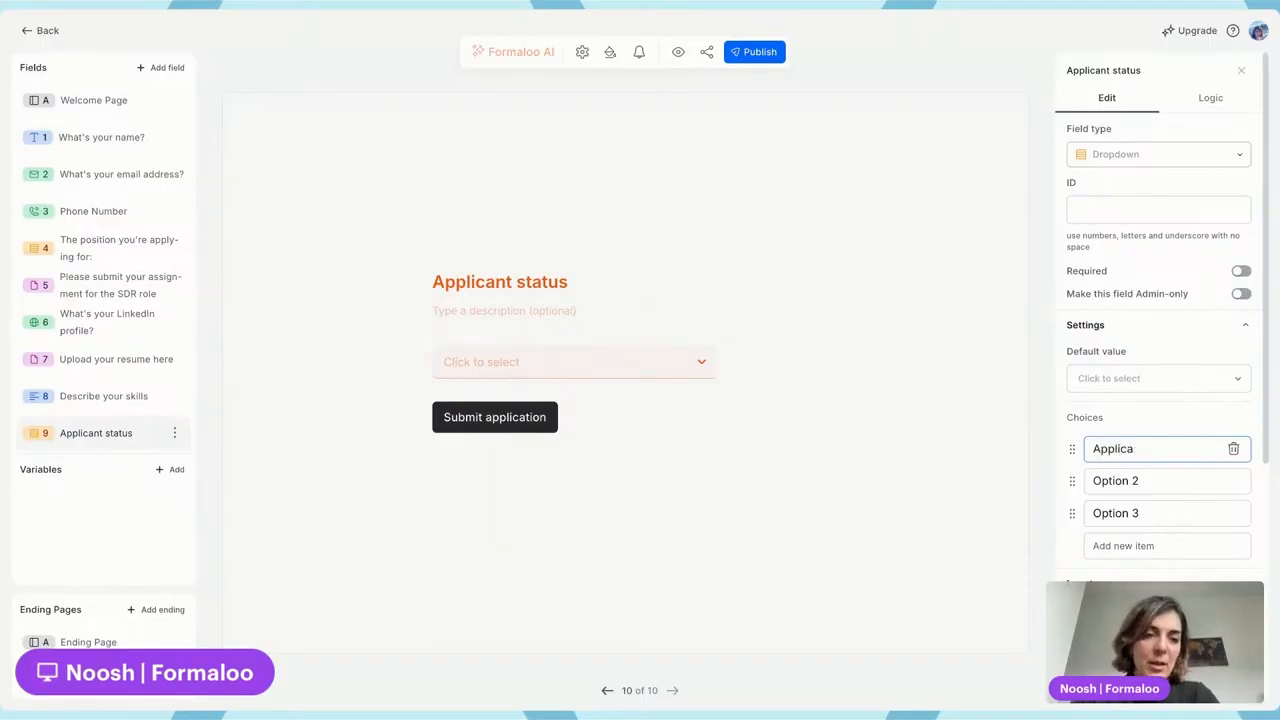
pyautogui.write('ntsed')
pyautogui.click(1154, 481)
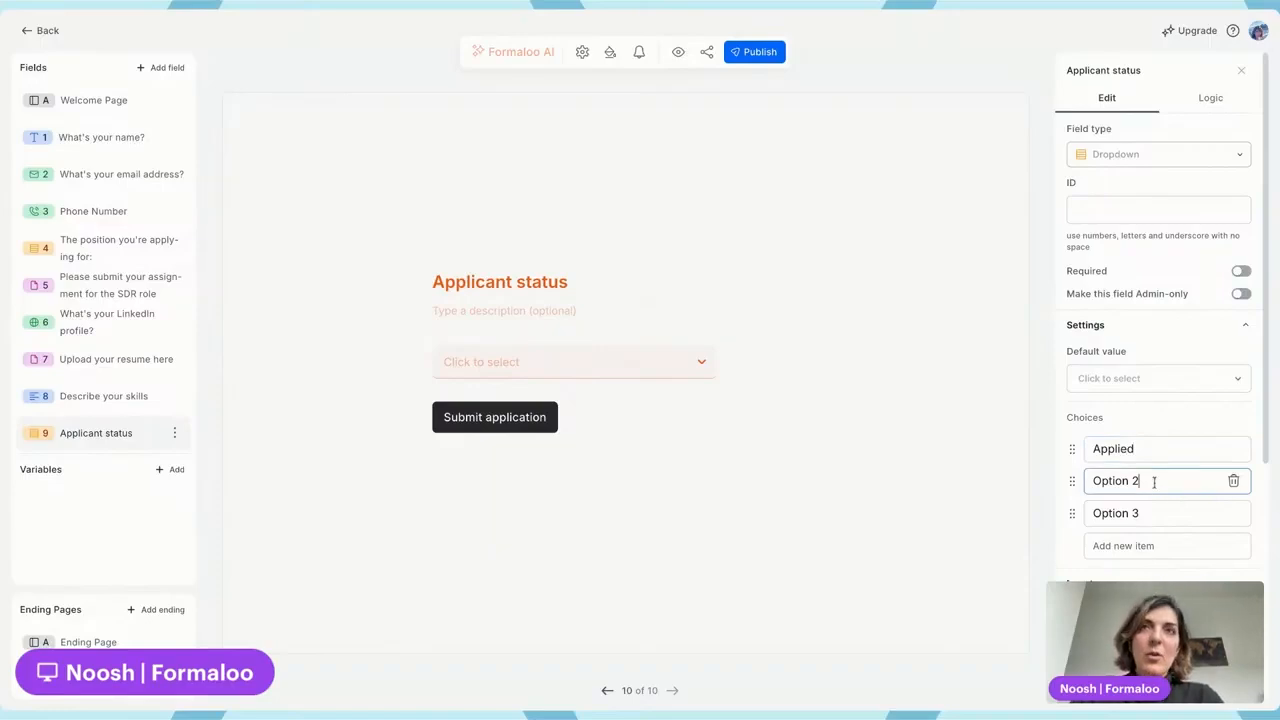
pyautogui.hotkey('ctrl', 'a')
pyautogui.write('Interviewing')
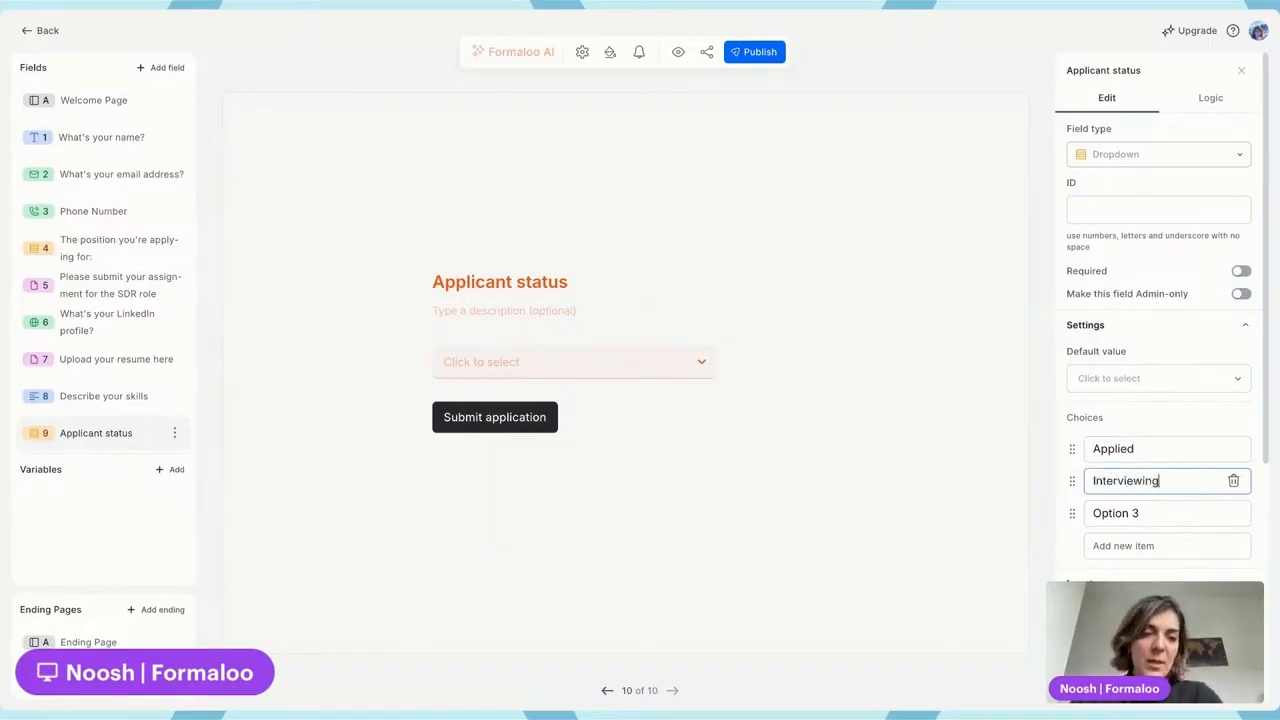
pyautogui.click(1138, 512)
pyautogui.tripleClick(1138, 512)
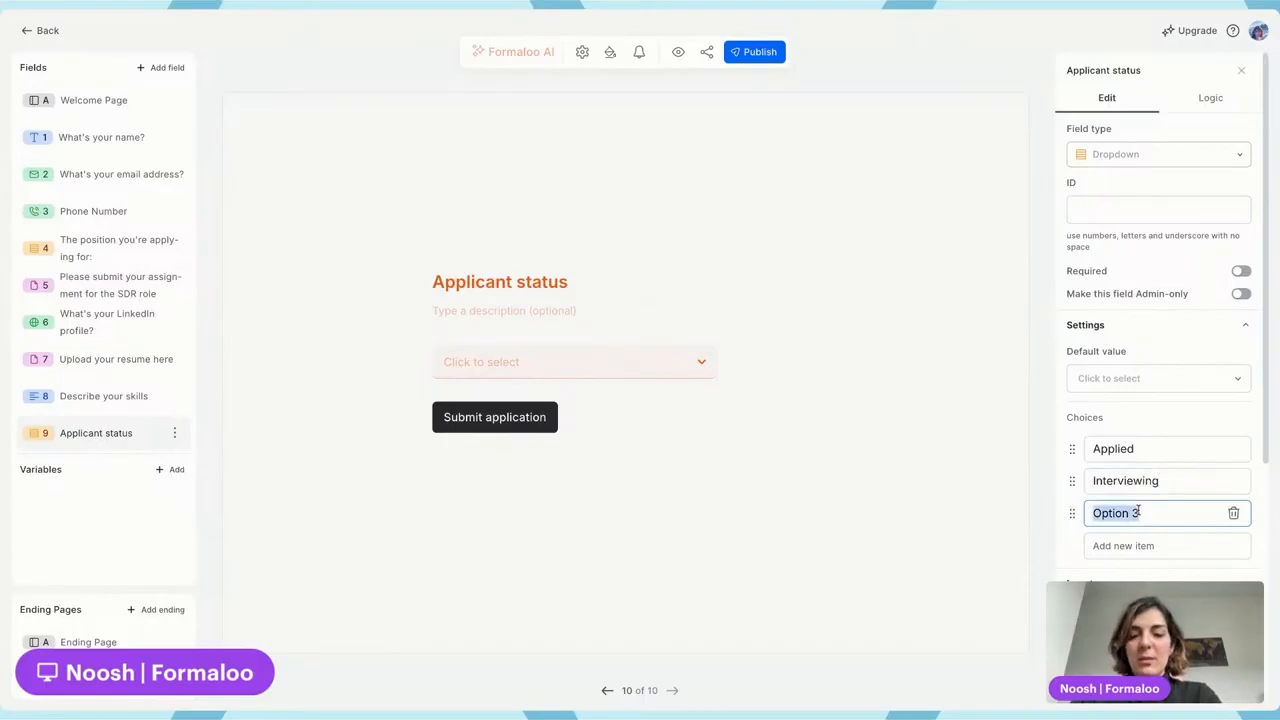
pyautogui.write('T')
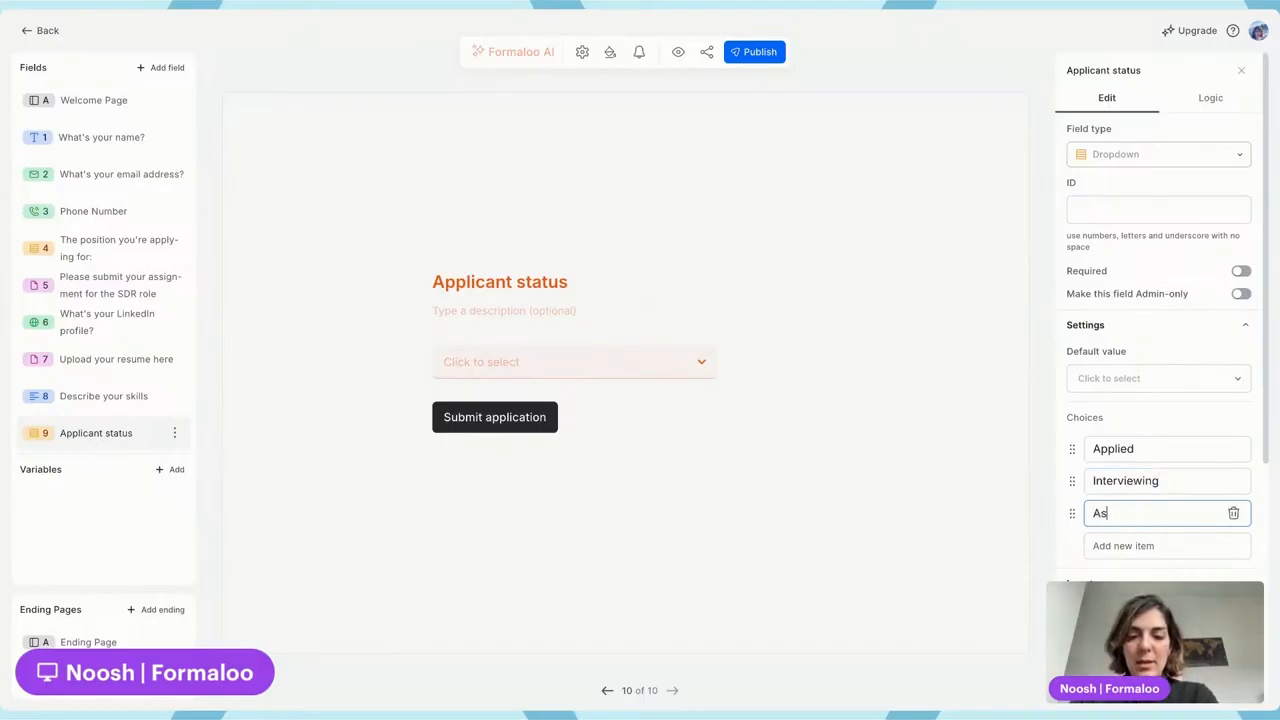
pyautogui.write('ssignme')
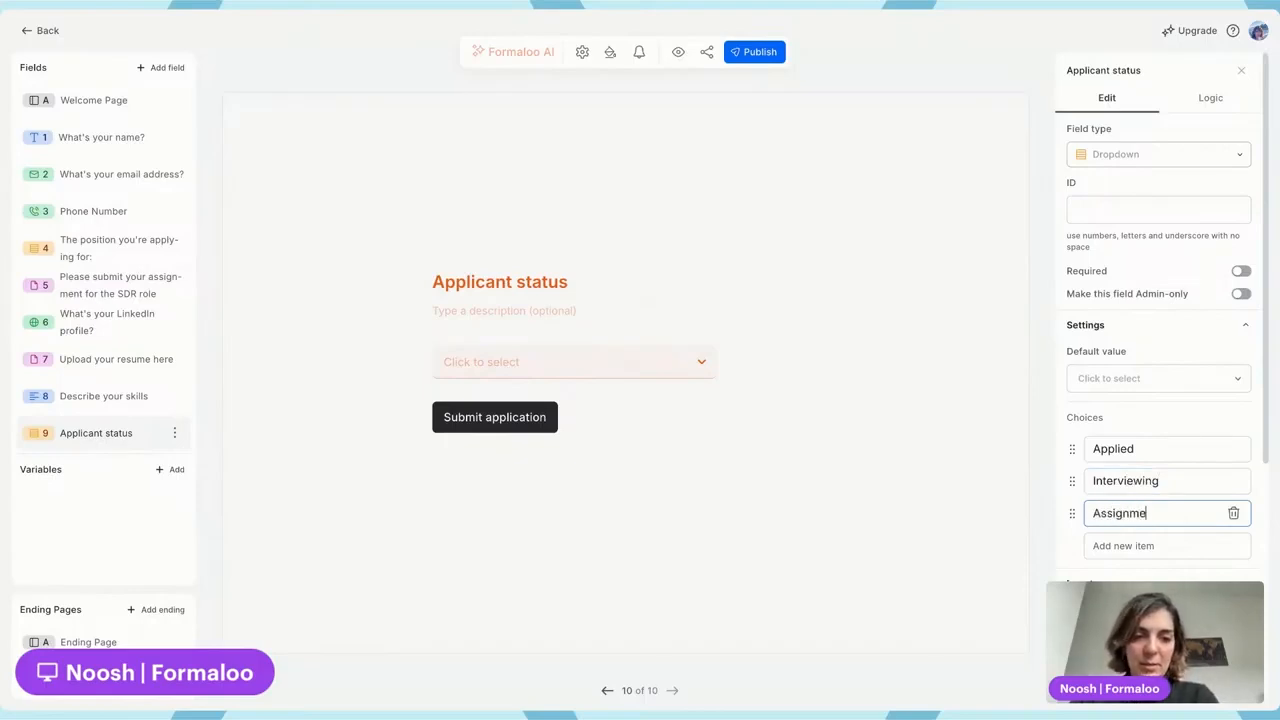
pyautogui.write('nt submitted')
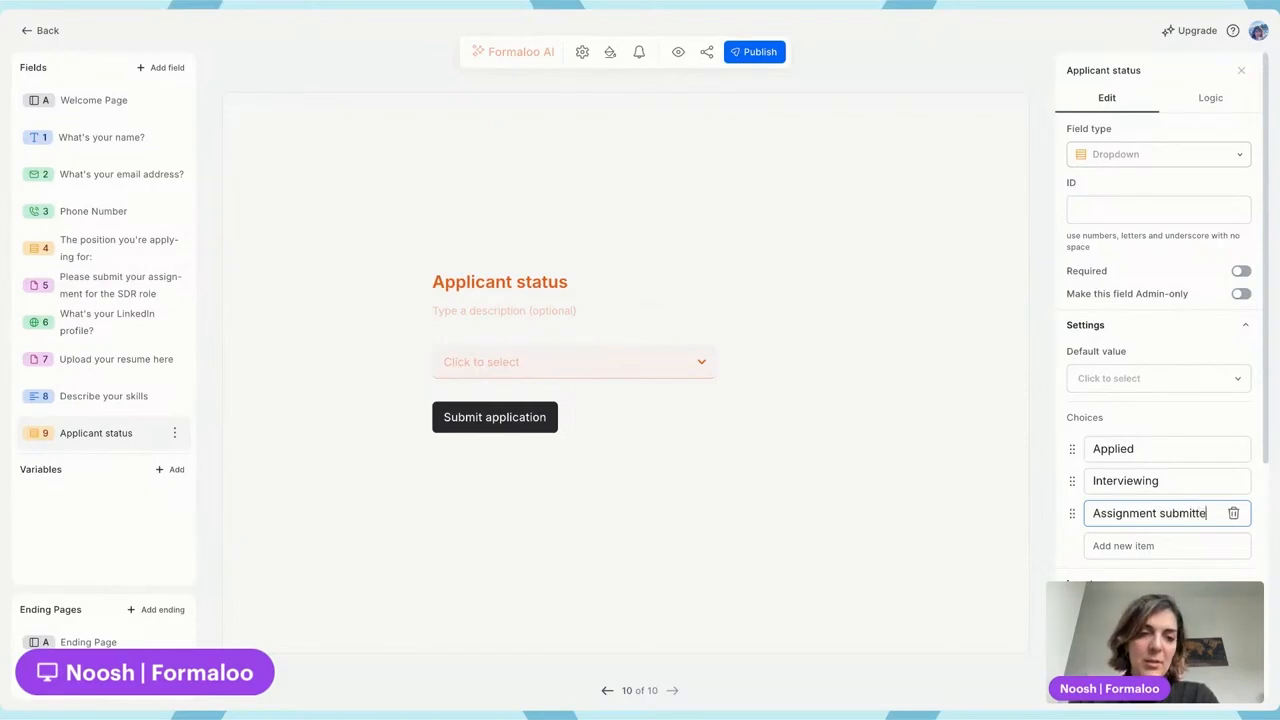
pyautogui.click(1155, 545)
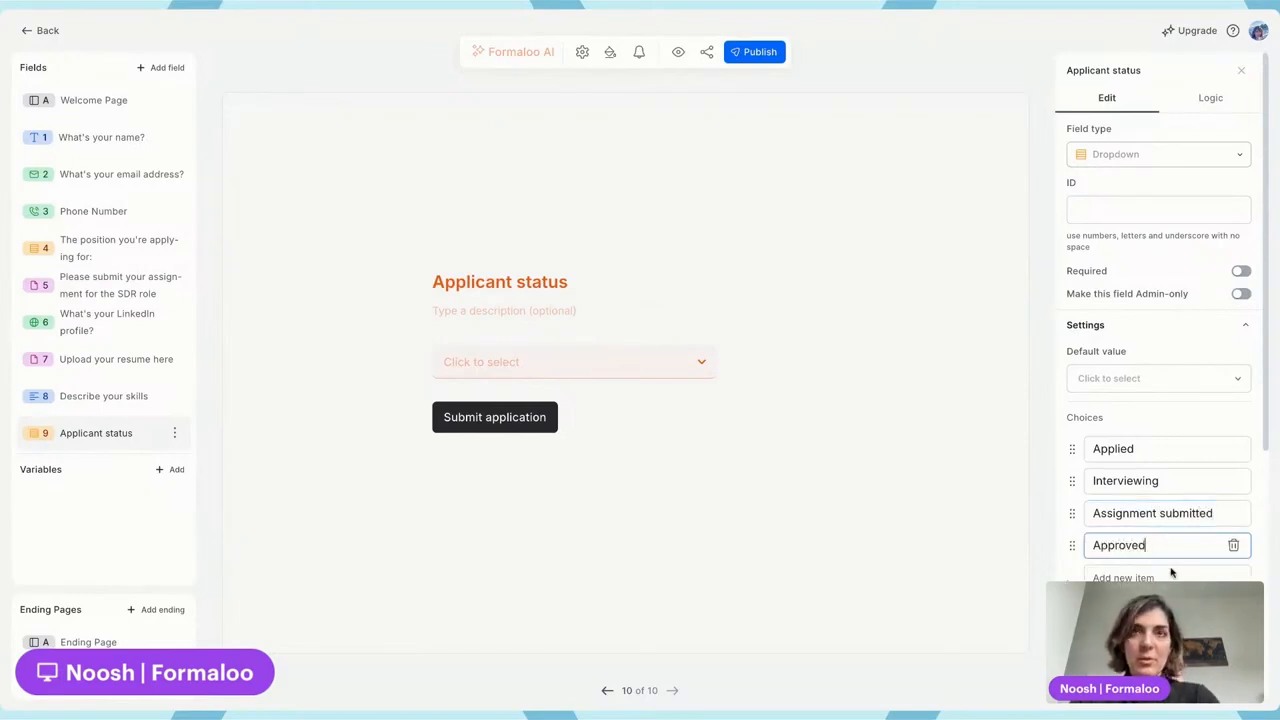
pyautogui.click(1171, 577)
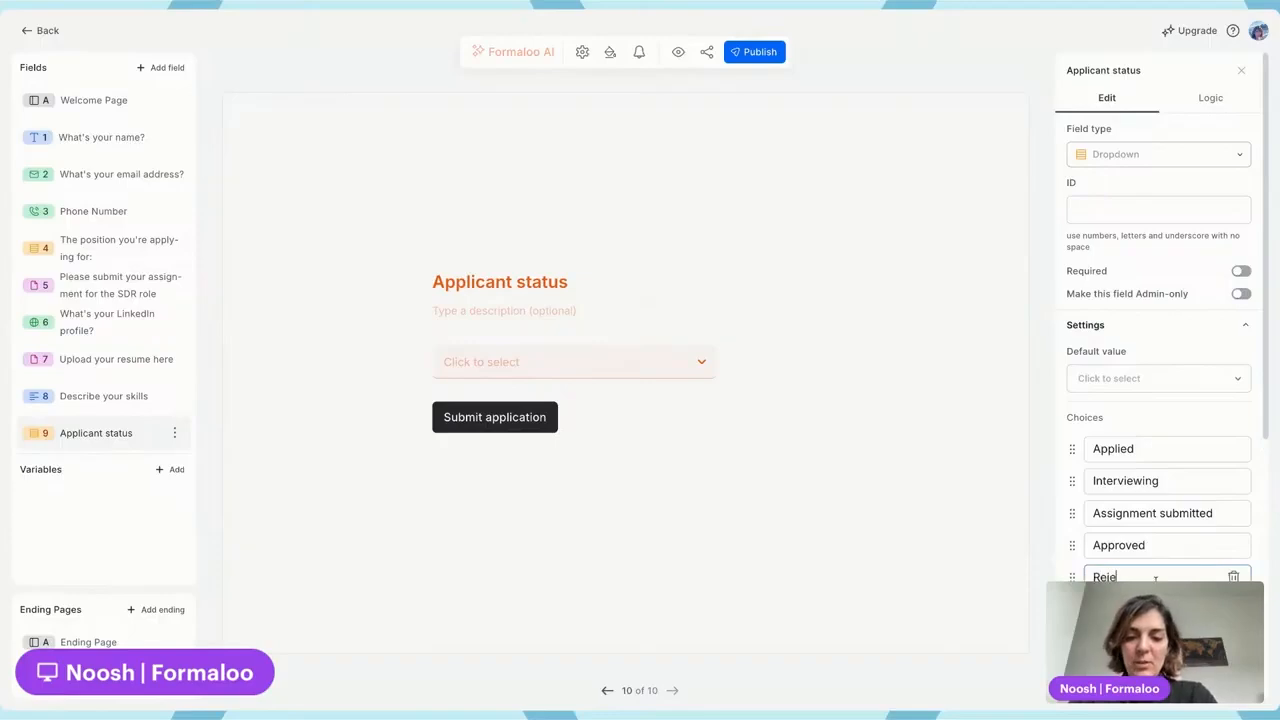
pyautogui.write('Rejected')
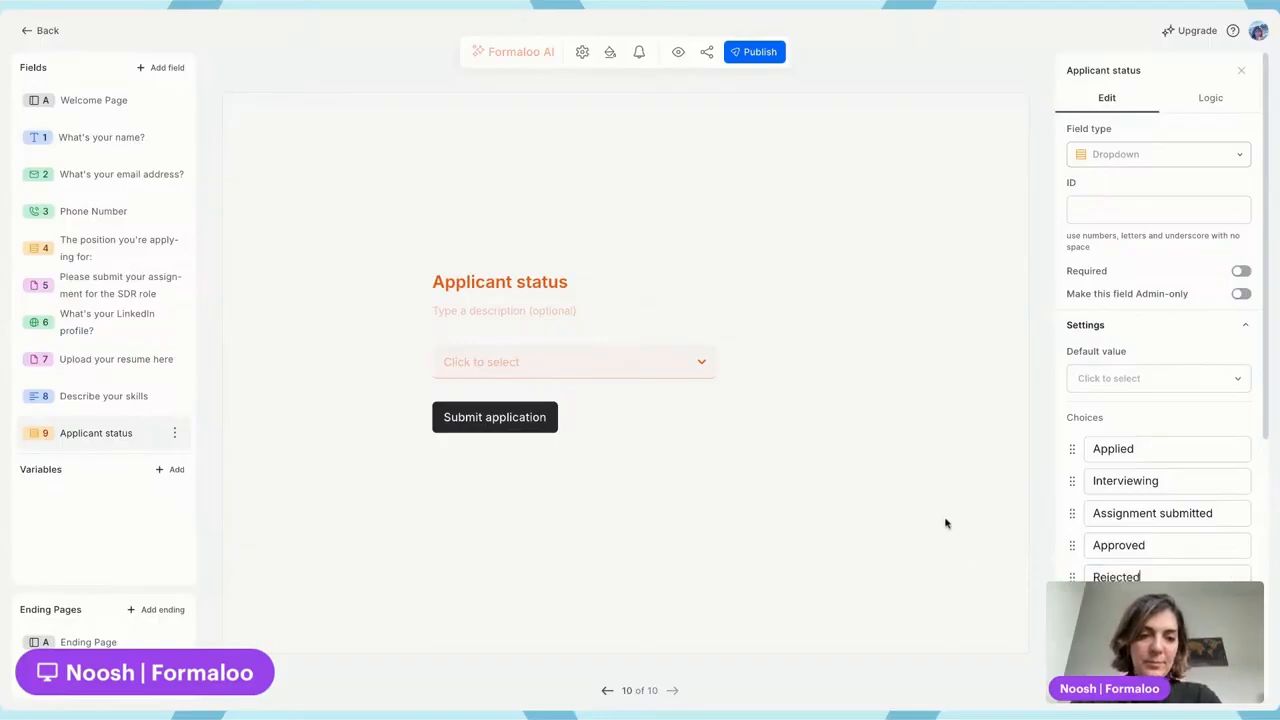
pyautogui.click(757, 52)
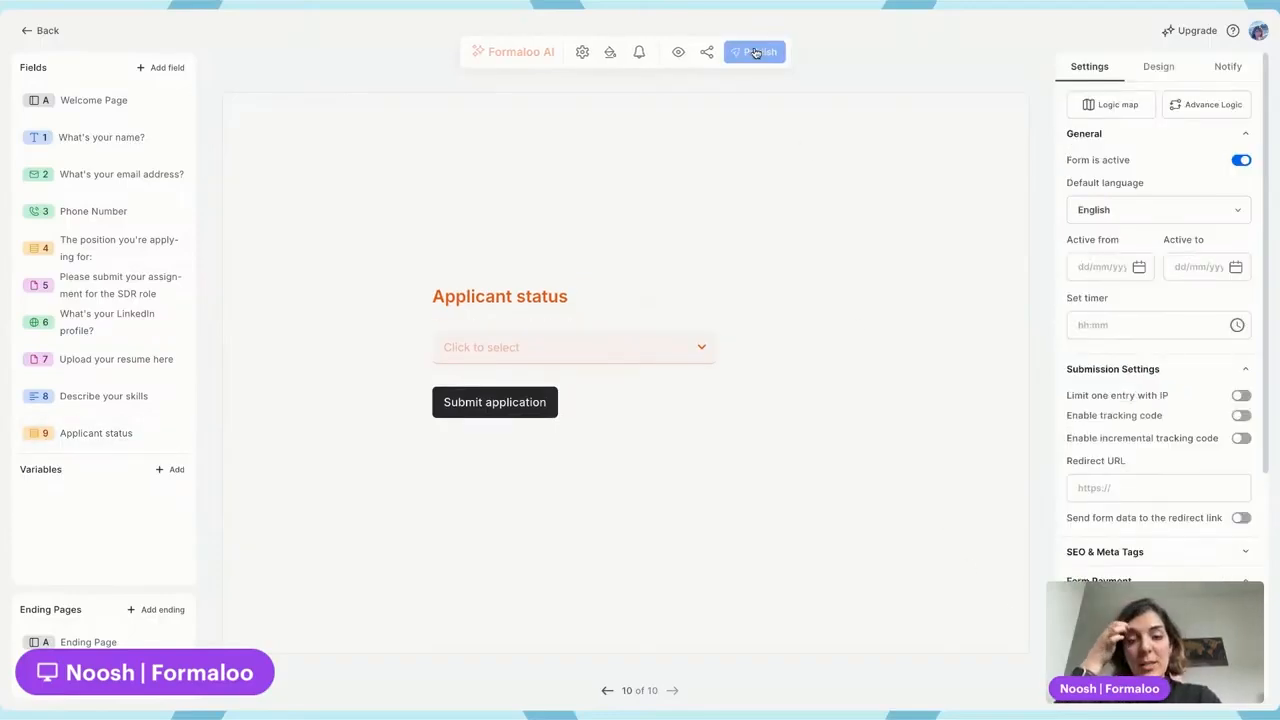
# Restrict the Applicant status question to admins only and publish the form
pyautogui.click(568, 297)
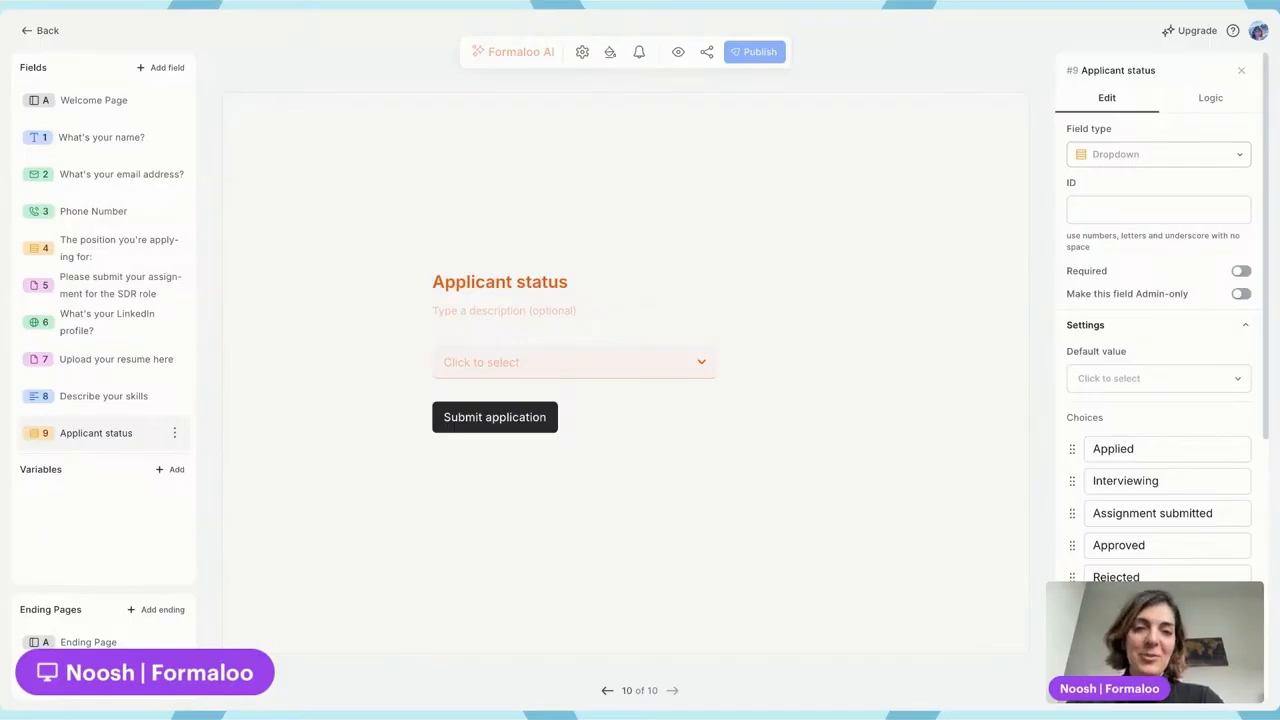
pyautogui.click(1240, 293)
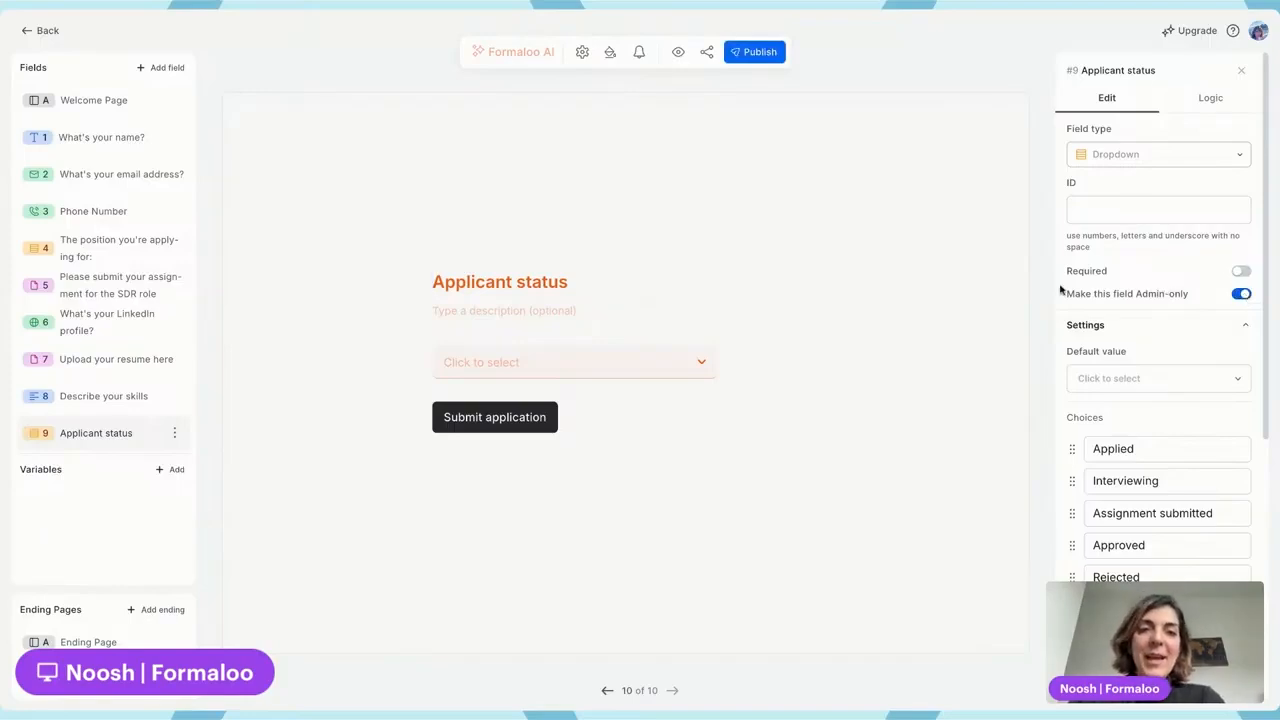
pyautogui.click(752, 53)
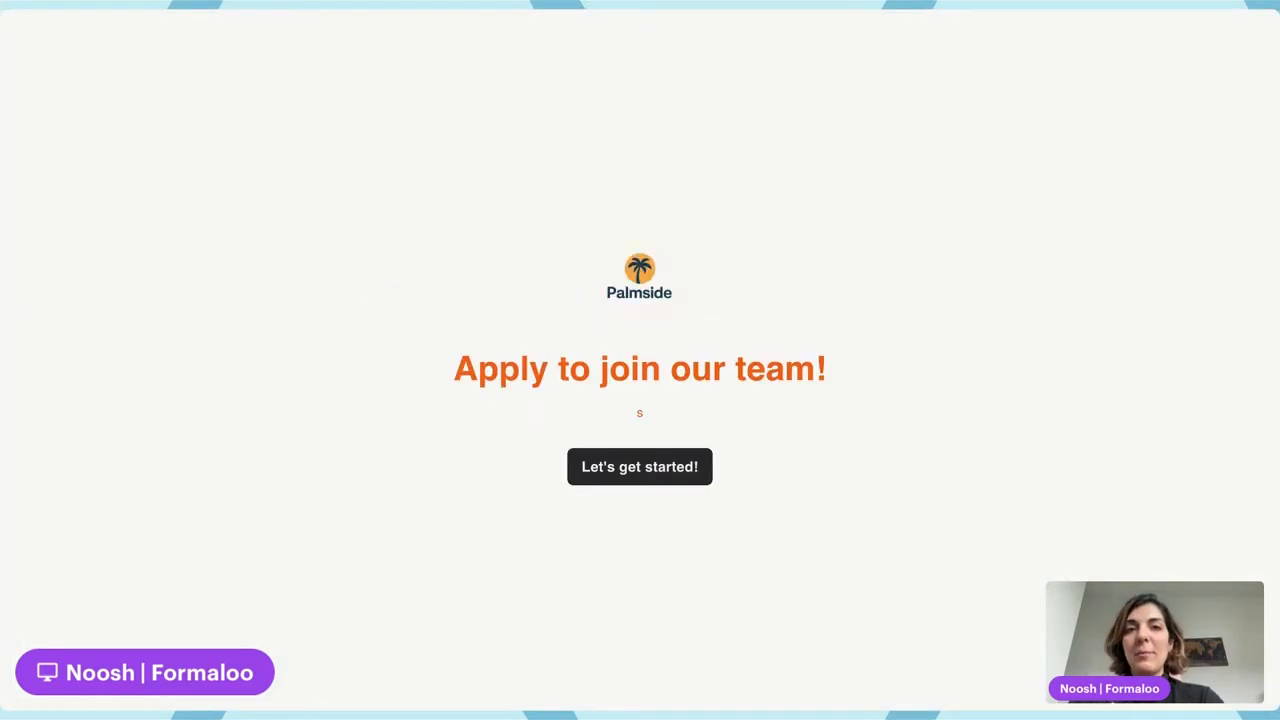
# Start the application, enter a test name and e-mail address, and skip the phone number
pyautogui.click(634, 470)
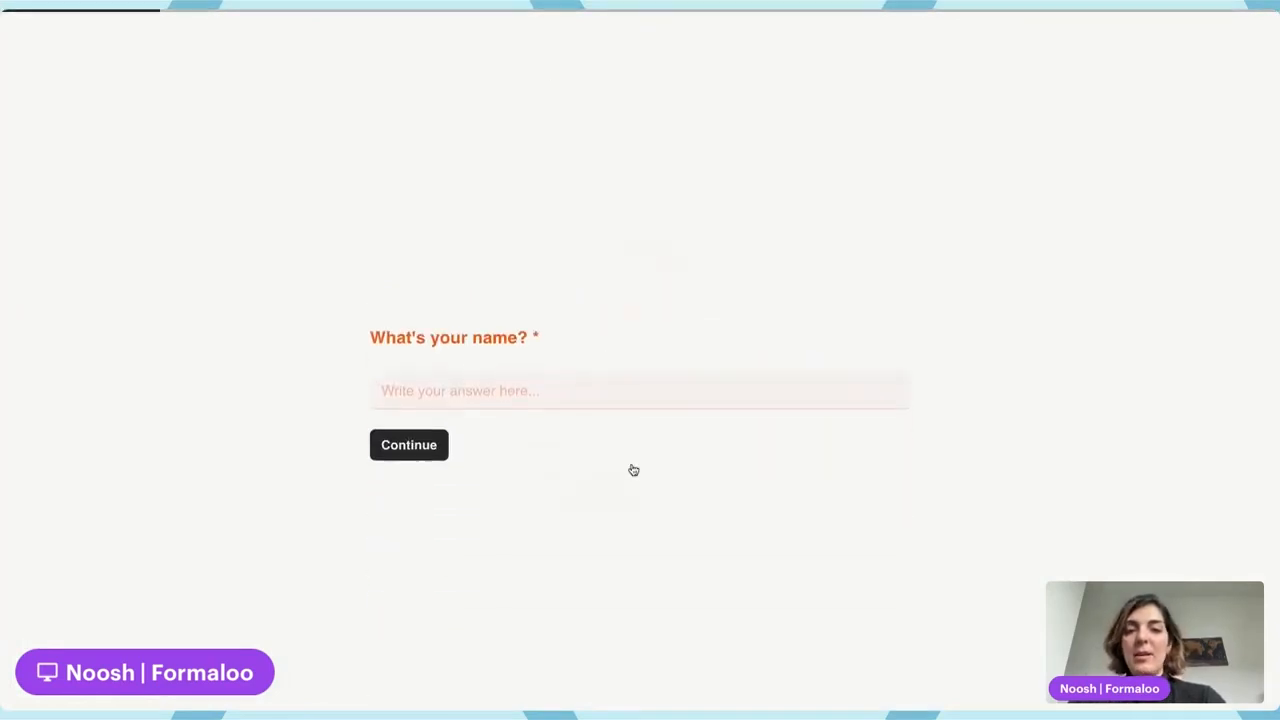
pyautogui.write('d')
pyautogui.click(432, 400)
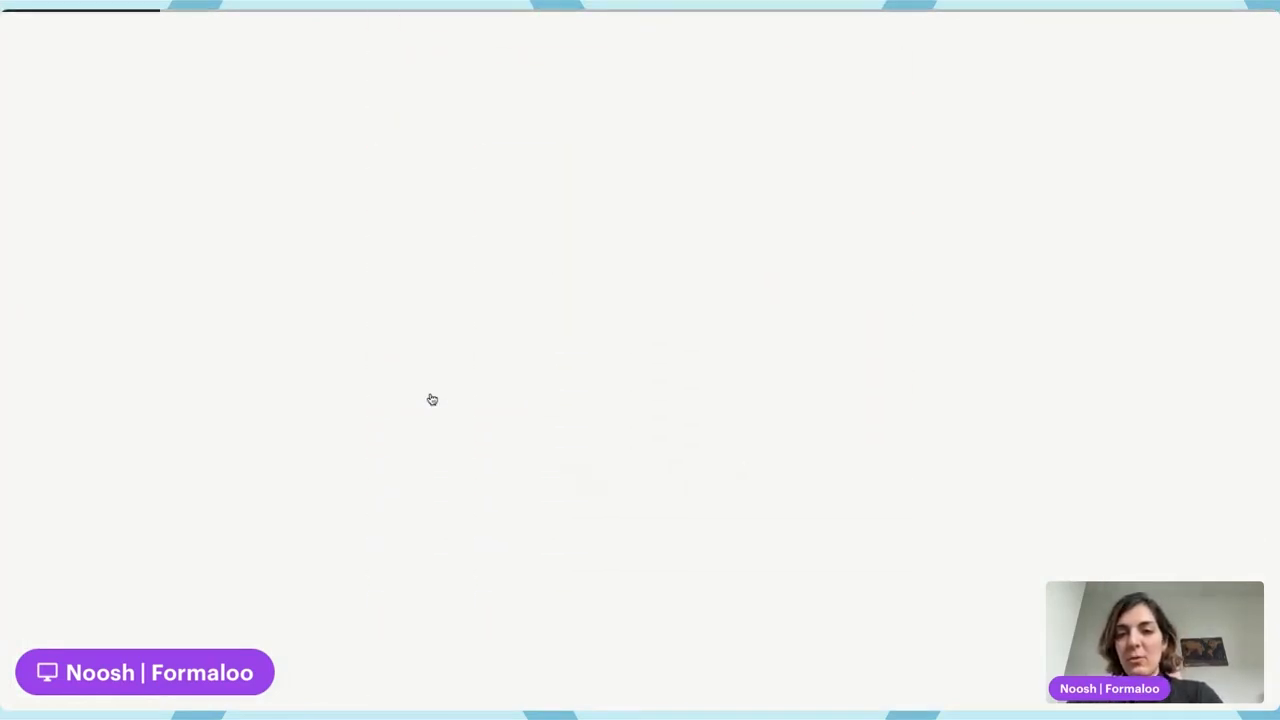
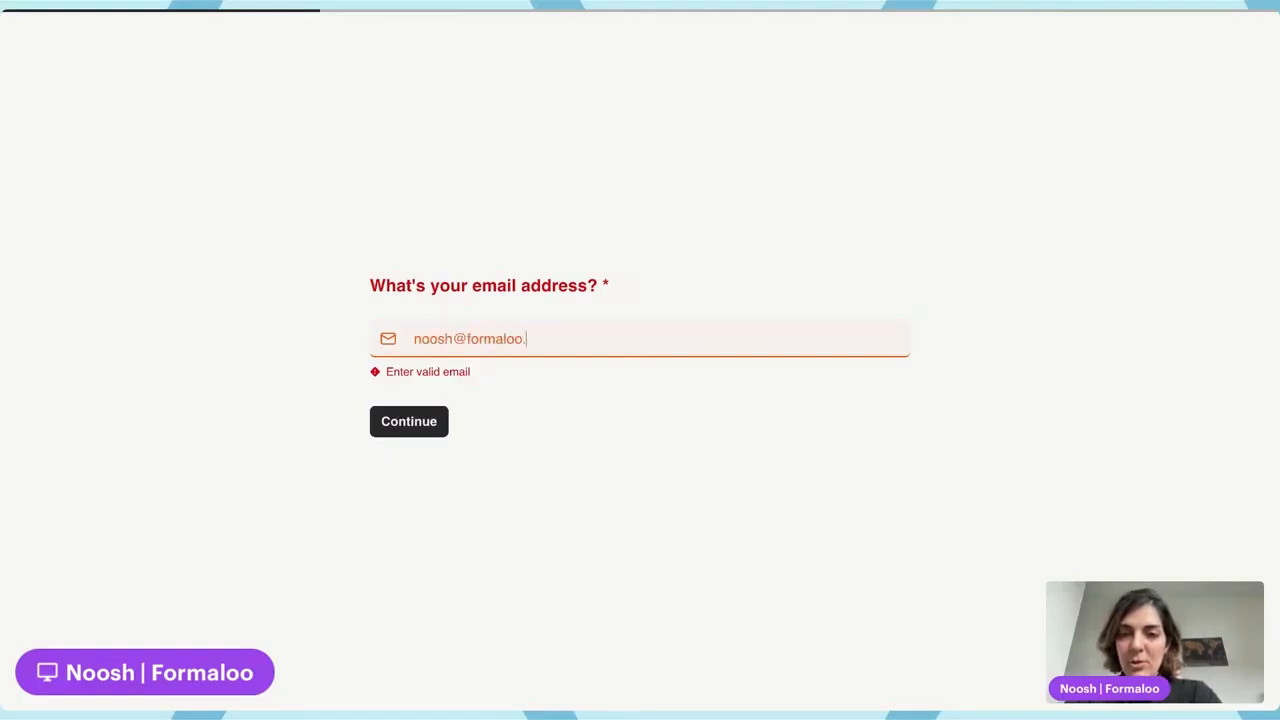
pyautogui.click(416, 421)
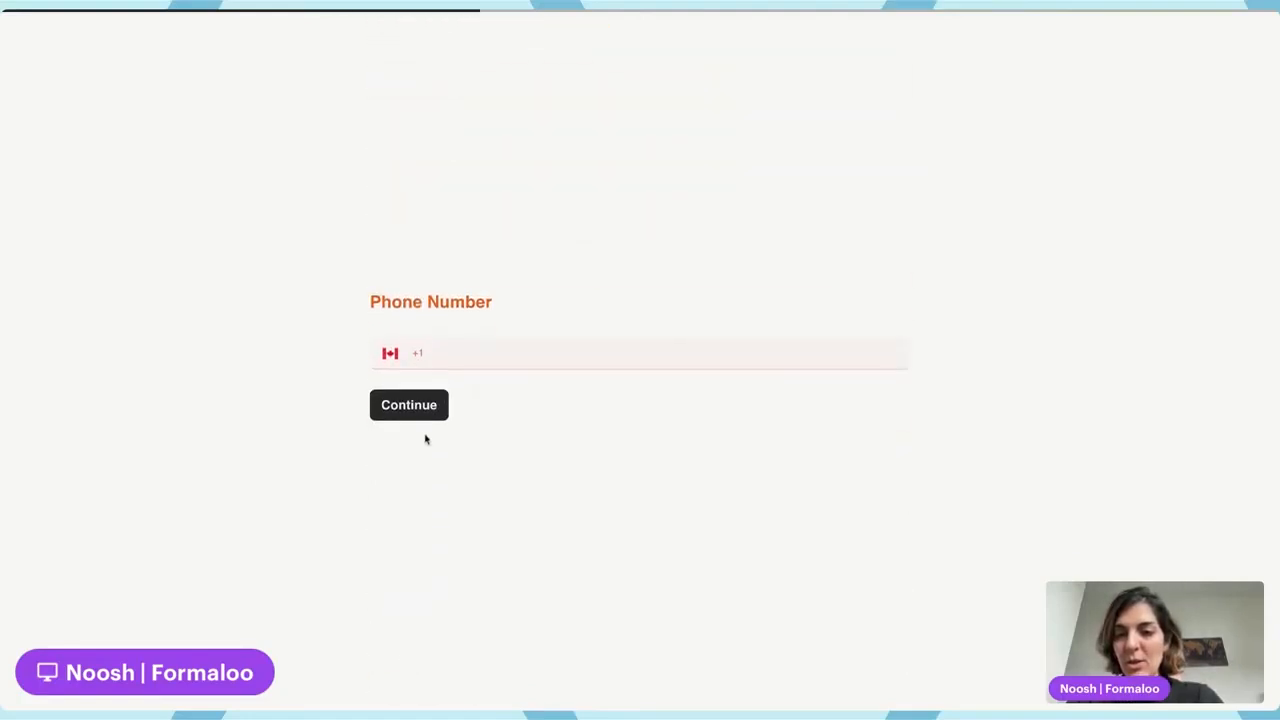
pyautogui.click(415, 408)
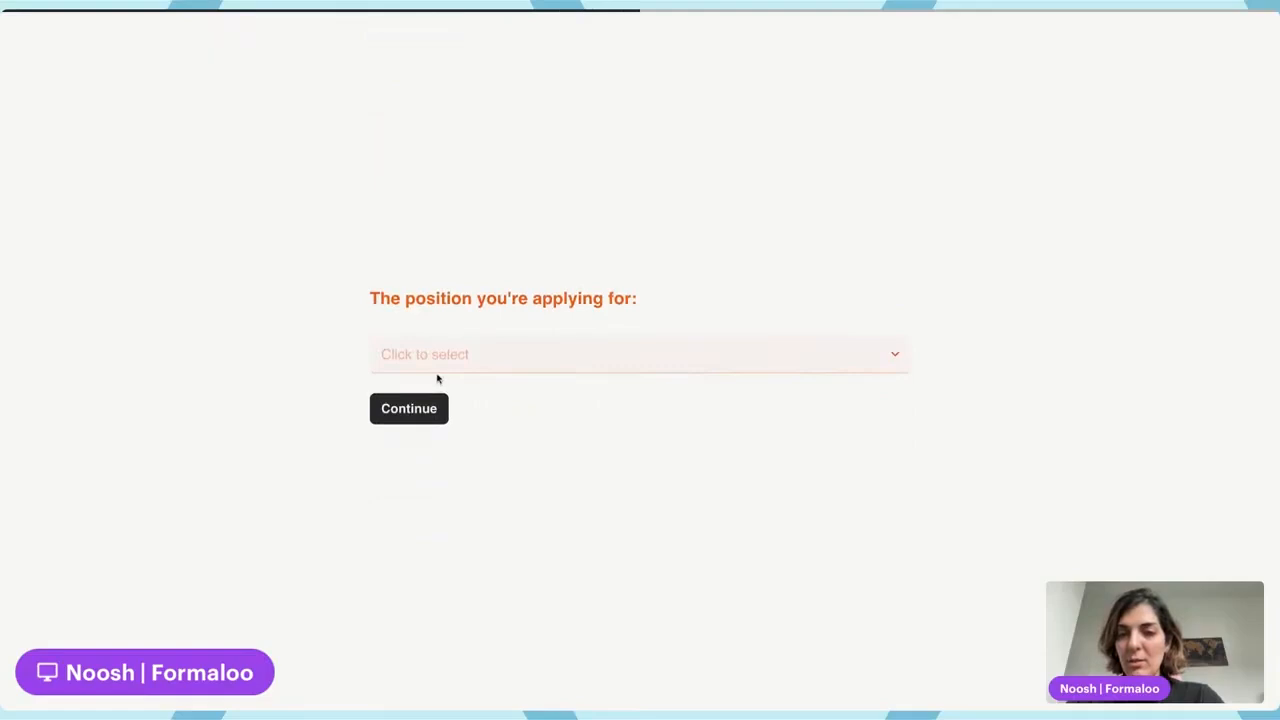
# Choose Front-end developer as the position, skip LinkedIn and resume, and submit the application
pyautogui.click(434, 362)
pyautogui.click(430, 397)
pyautogui.click(425, 406)
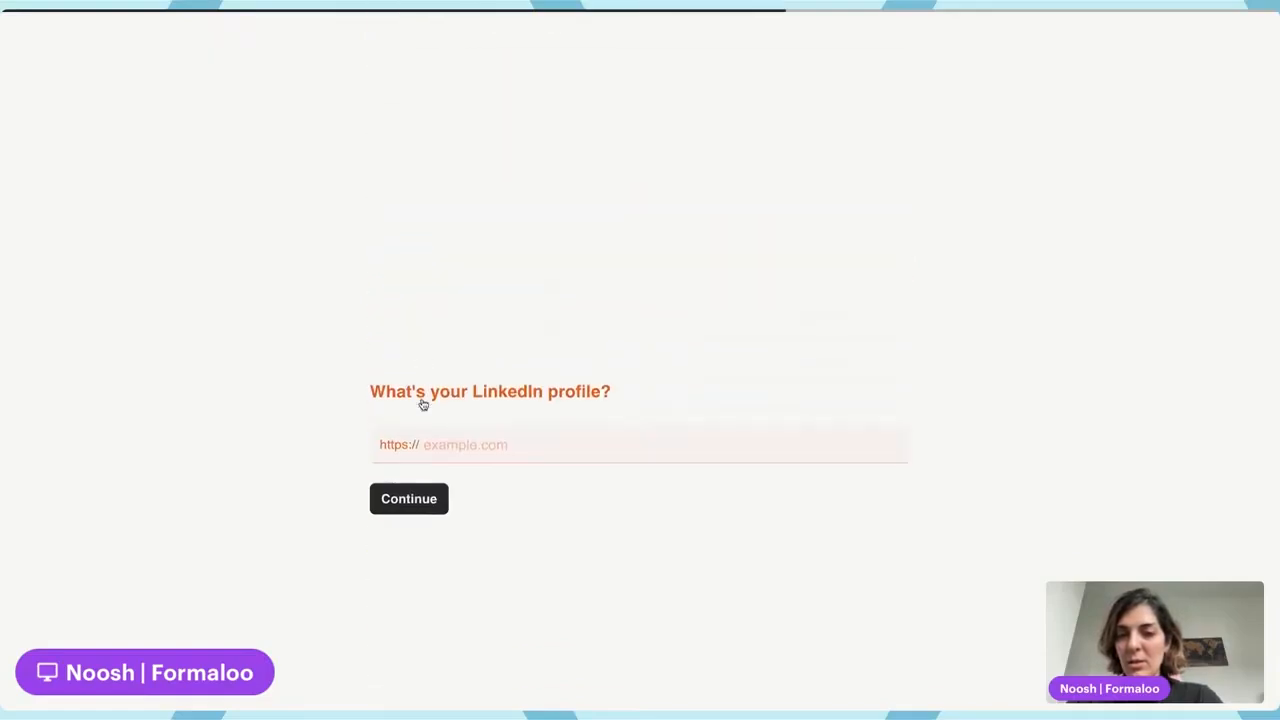
pyautogui.click(423, 409)
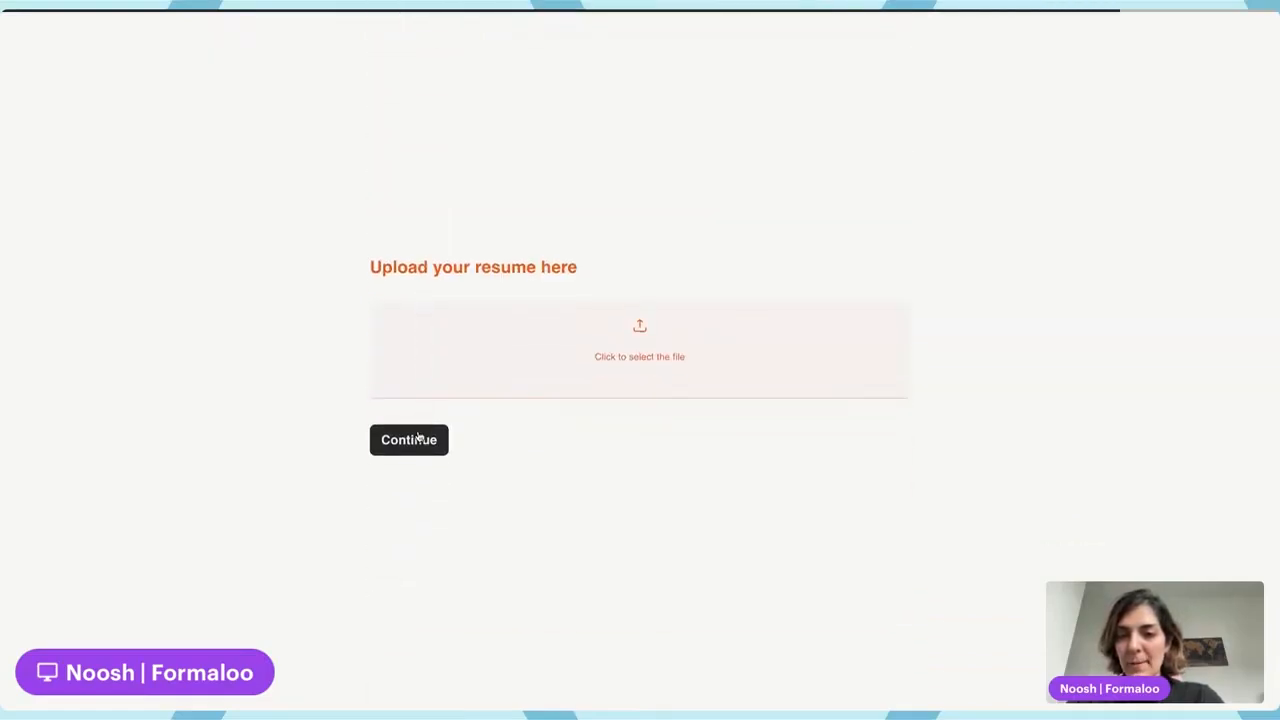
pyautogui.click(419, 437)
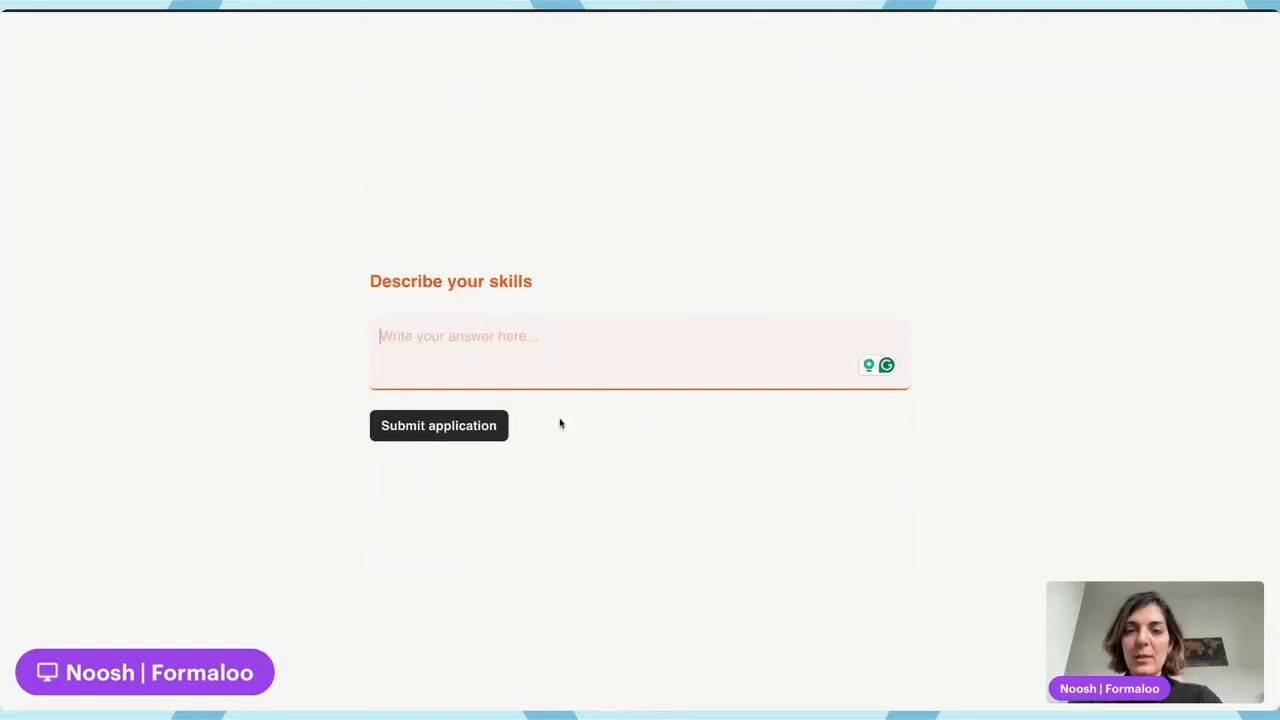
pyautogui.click(457, 426)
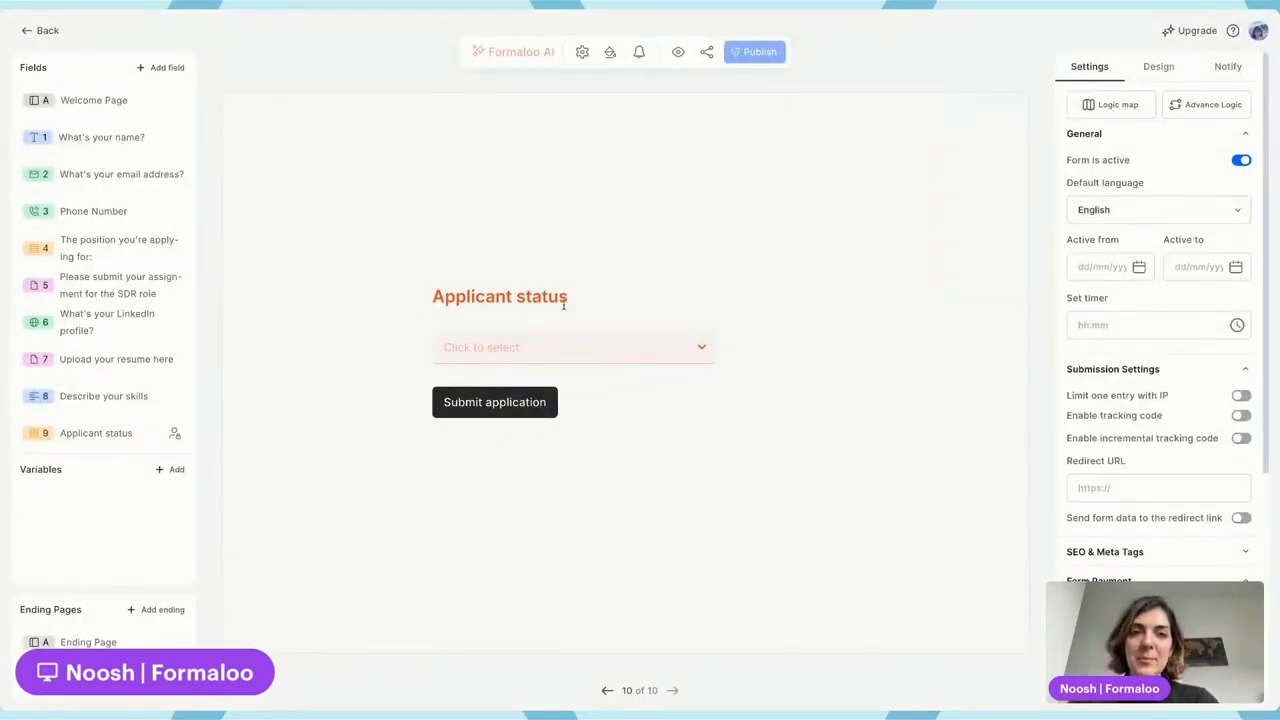
# Set Applied as the Applicant status default value, publish, and go back to the applicants table
pyautogui.click(1022, 384)
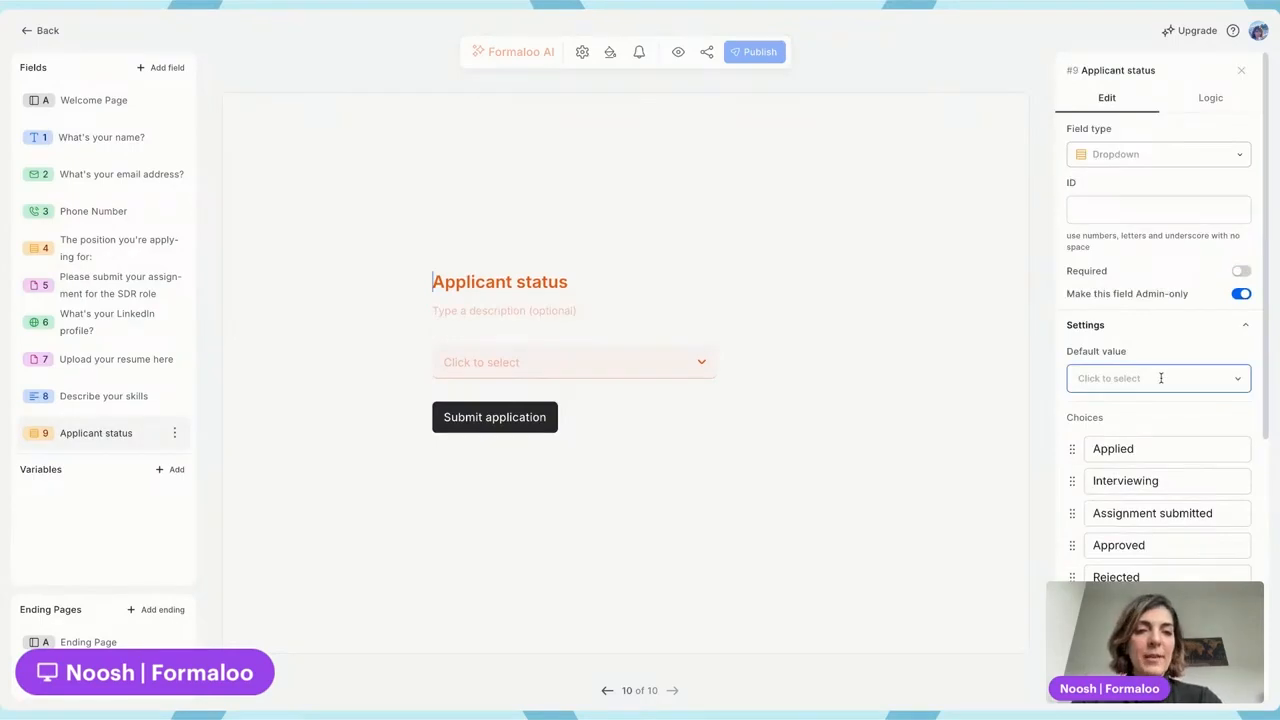
pyautogui.click(1160, 378)
pyautogui.click(1149, 416)
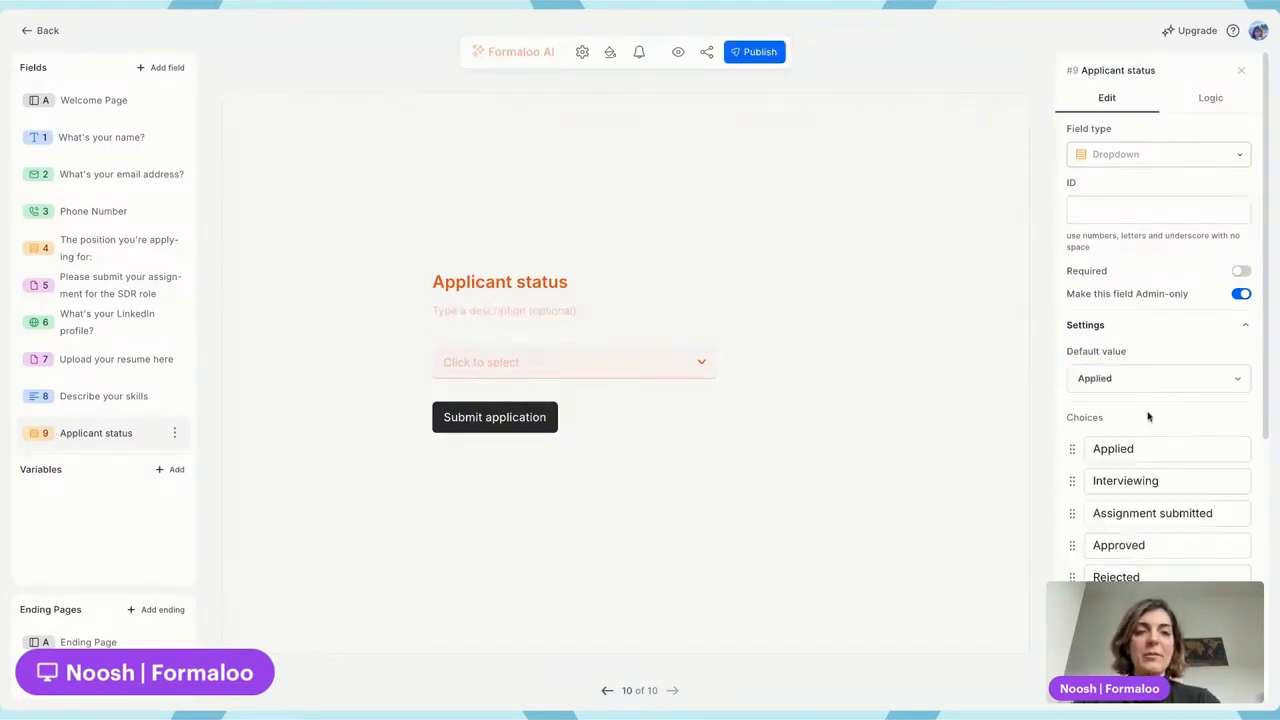
pyautogui.click(752, 52)
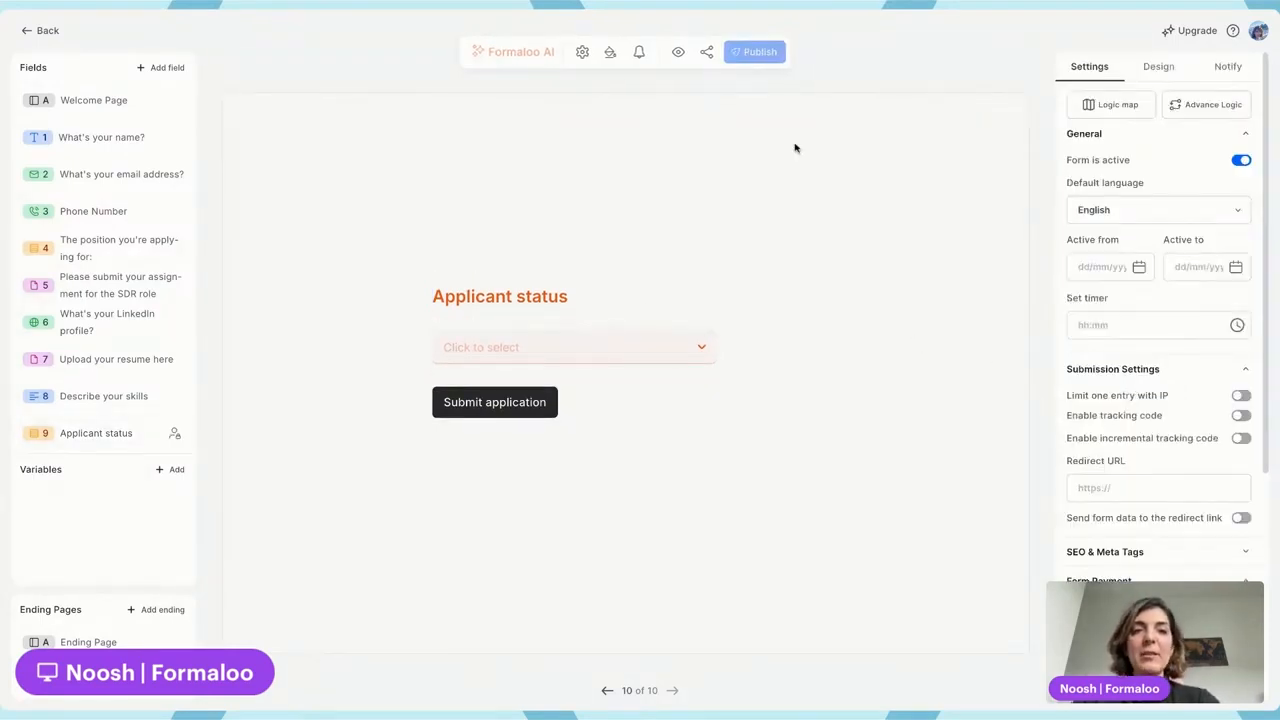
pyautogui.click(569, 301)
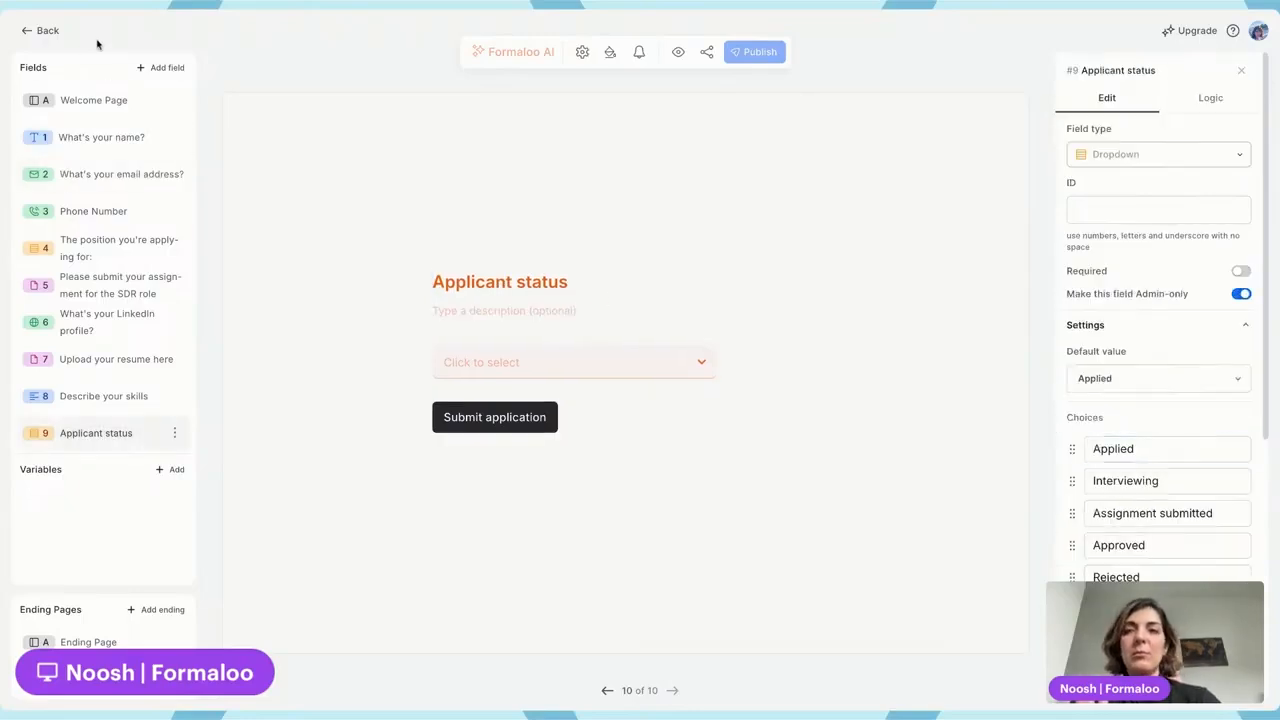
pyautogui.click(47, 32)
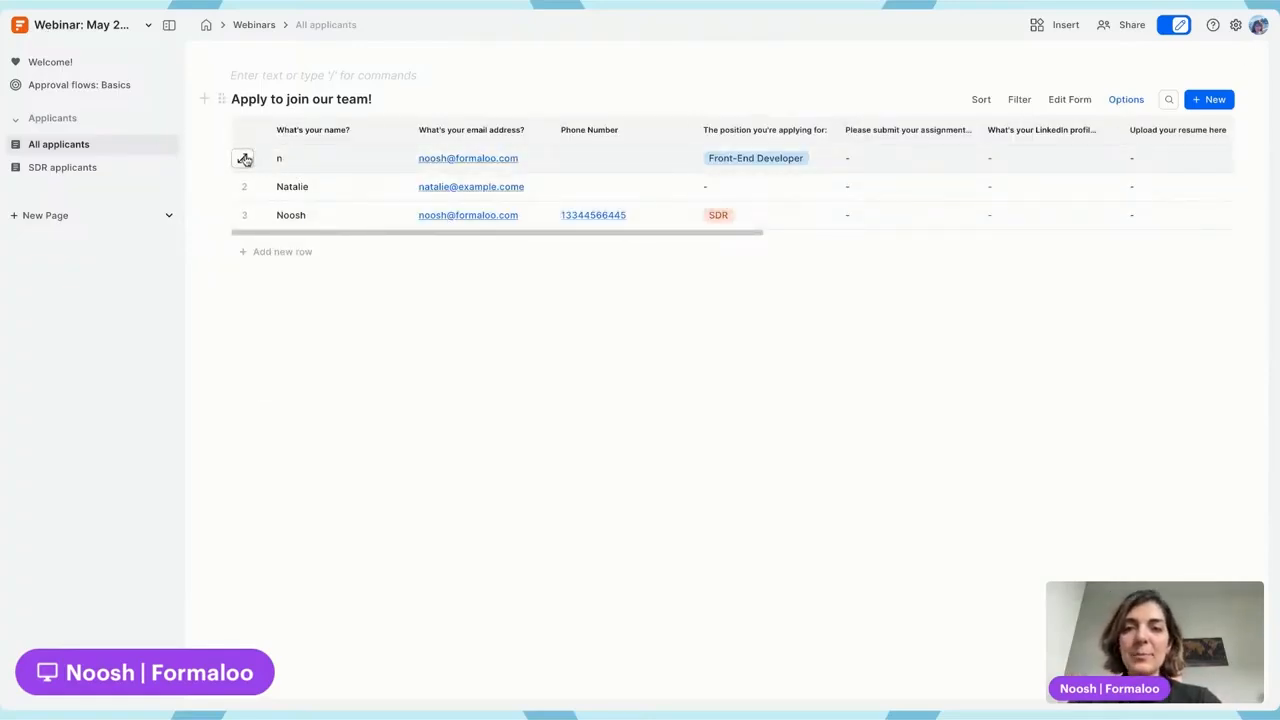
# Change the first applicant's name in their record, keeping the status as Applied
pyautogui.click(244, 159)
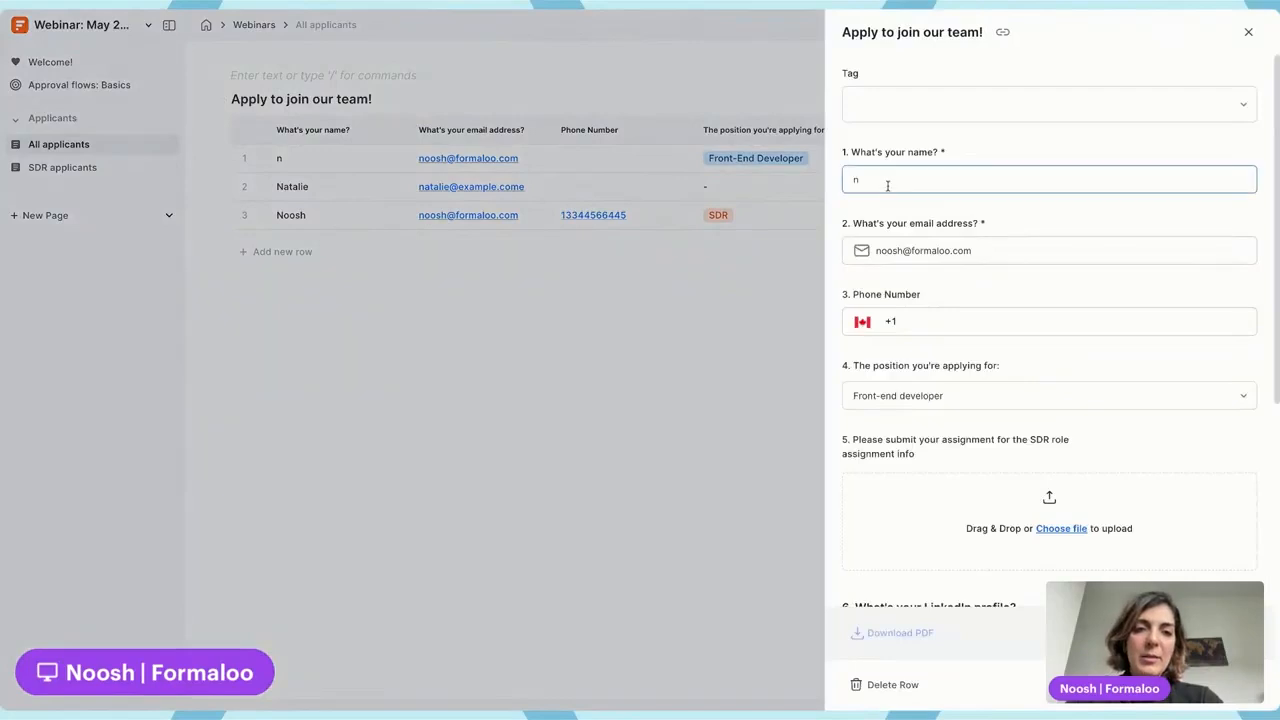
pyautogui.doubleClick(887, 185)
pyautogui.write('Nina')
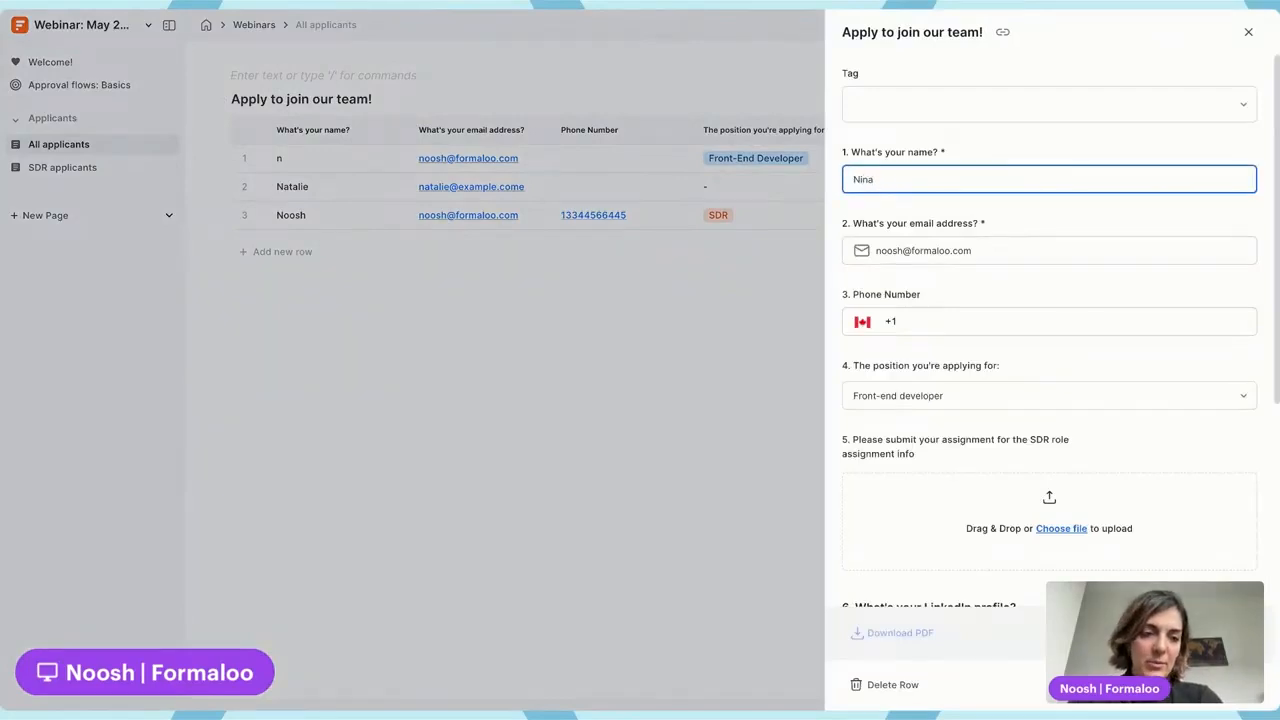
pyautogui.scroll(-5, 1001, 375)
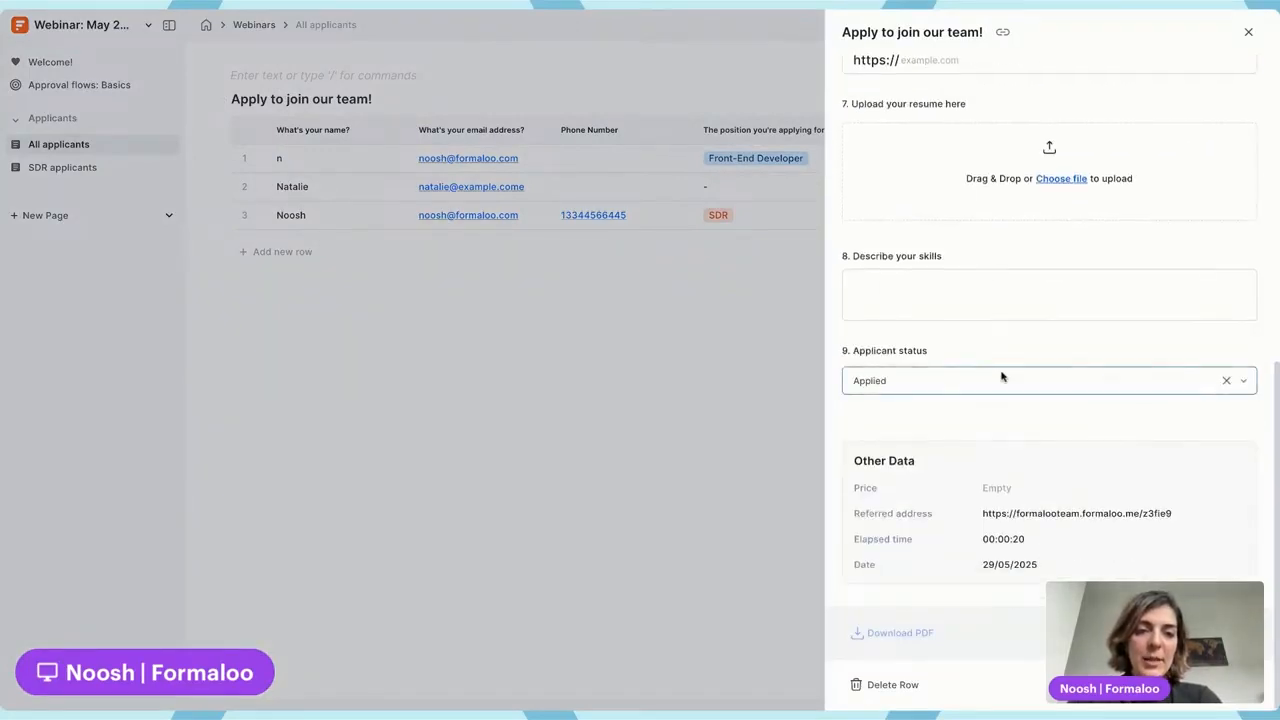
pyautogui.click(981, 383)
pyautogui.click(886, 350)
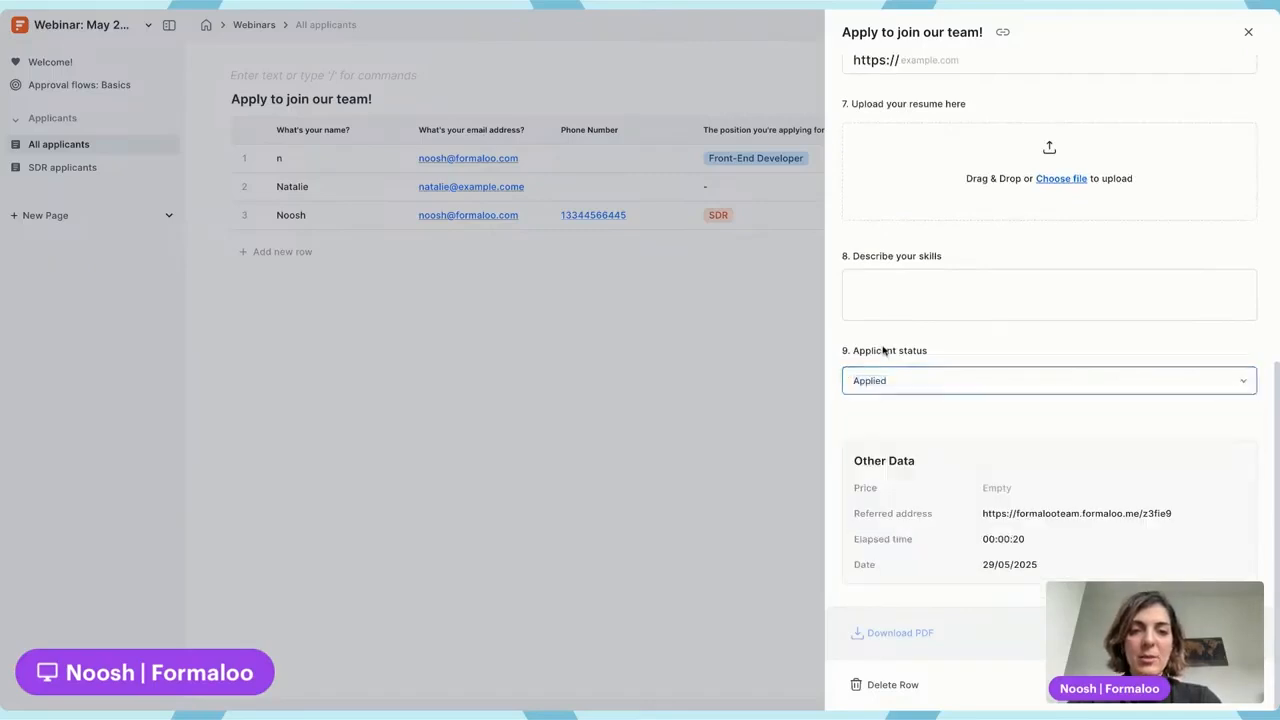
pyautogui.click(513, 203)
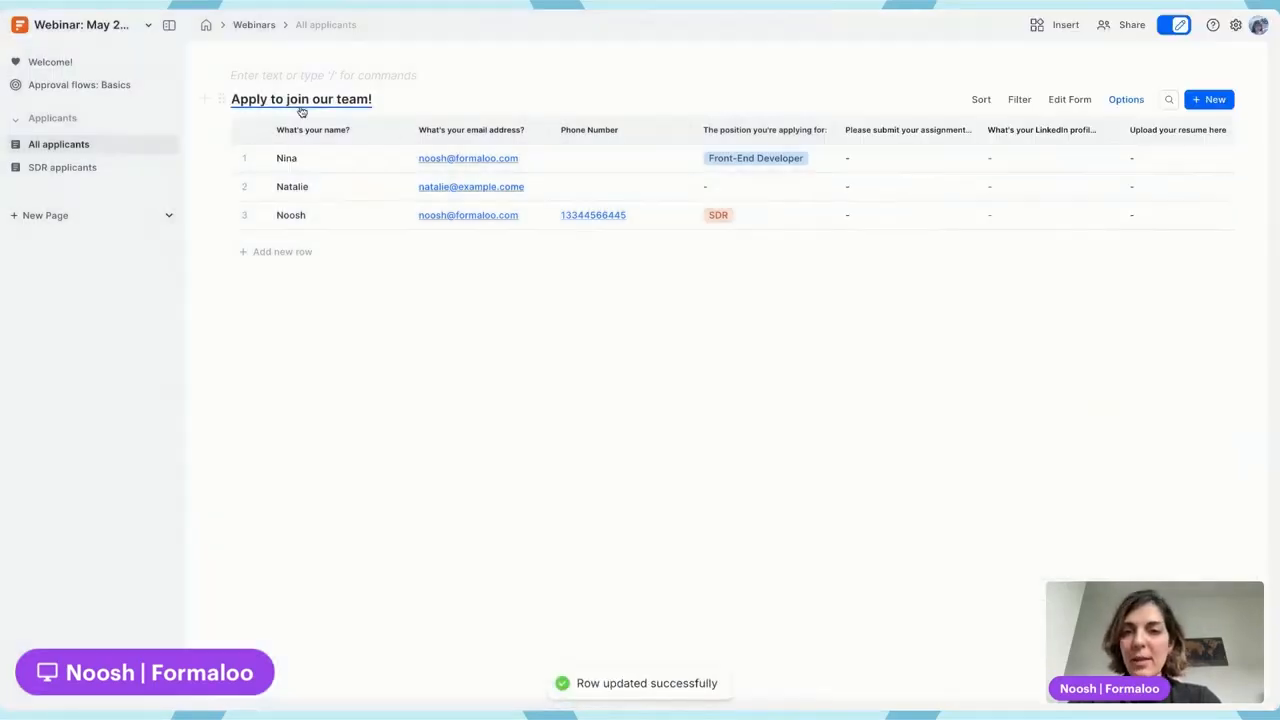
pyautogui.hscroll(10, 526, 160)
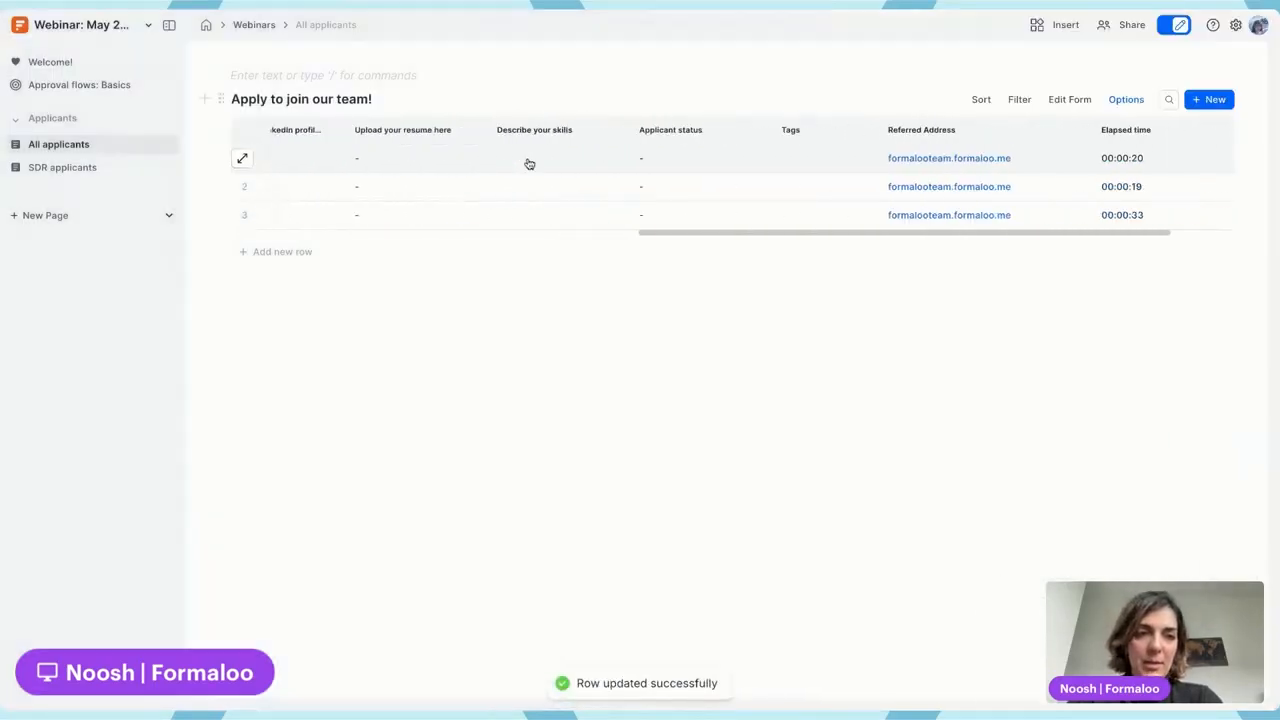
# Set row 1's status to Interviewing and row 2's to Assignment submitted
pyautogui.click(242, 158)
pyautogui.scroll(-5, 1023, 457)
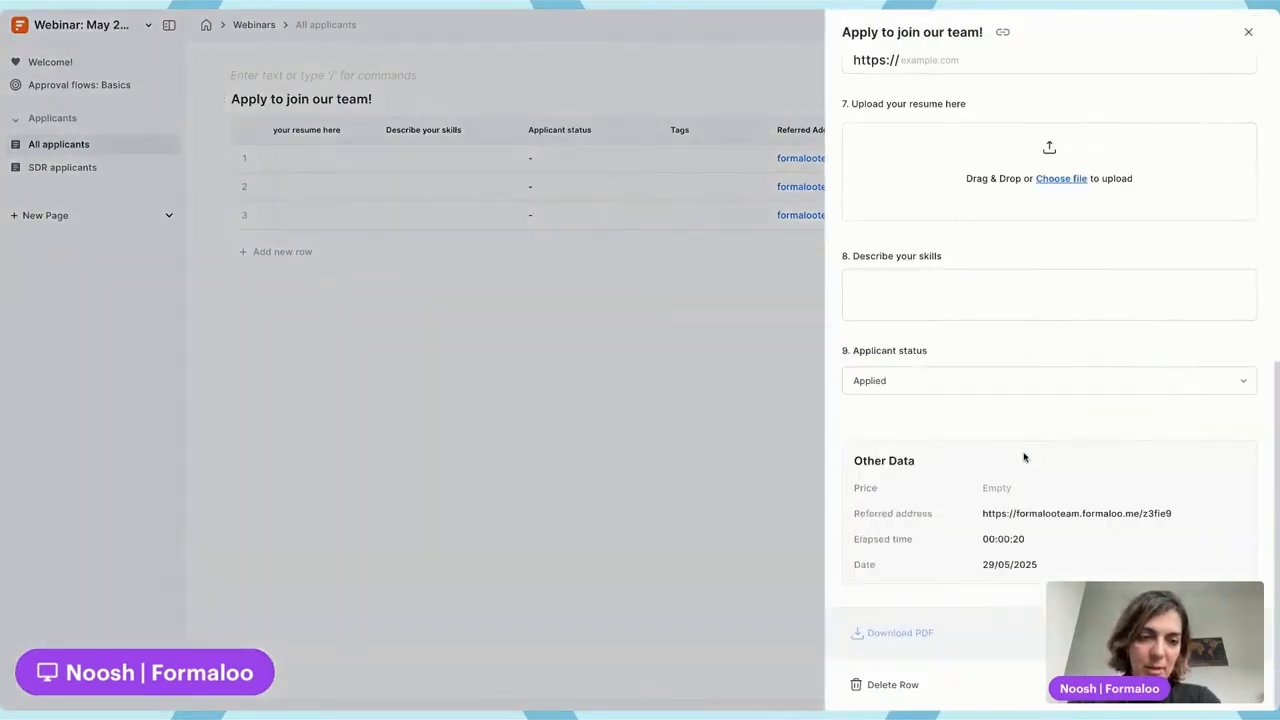
pyautogui.click(911, 380)
pyautogui.click(903, 443)
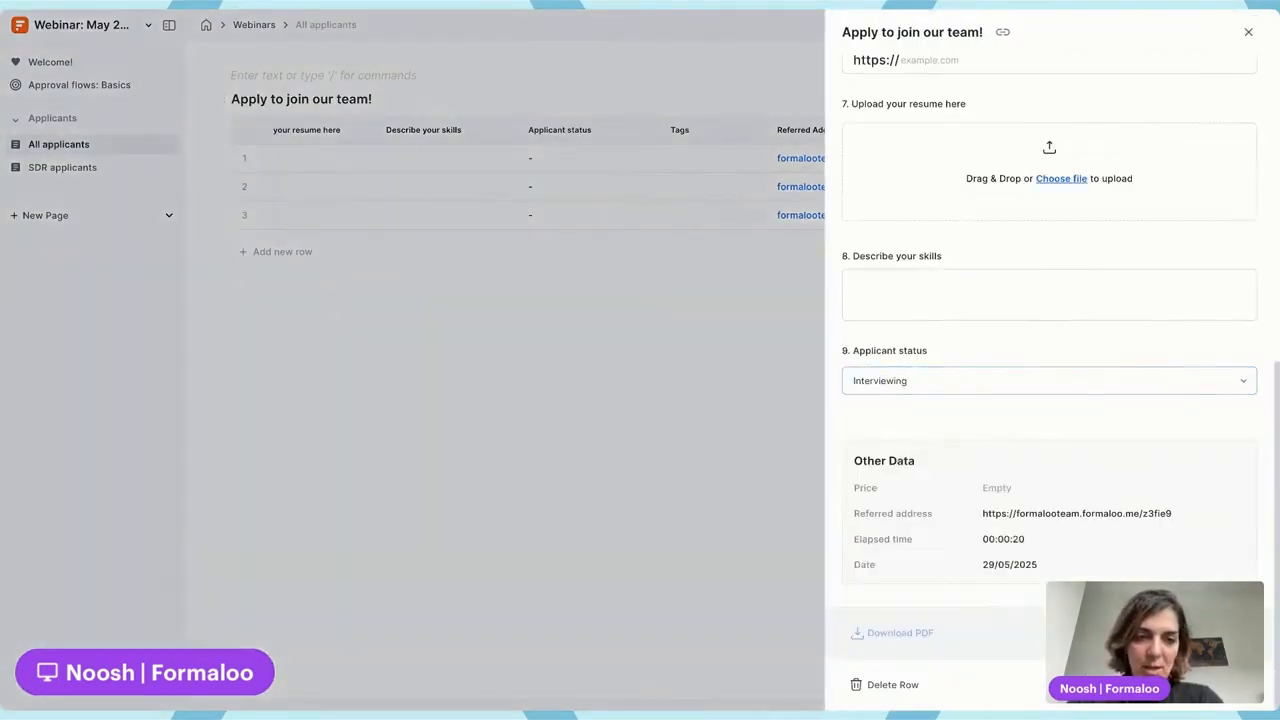
pyautogui.click(394, 280)
pyautogui.click(245, 187)
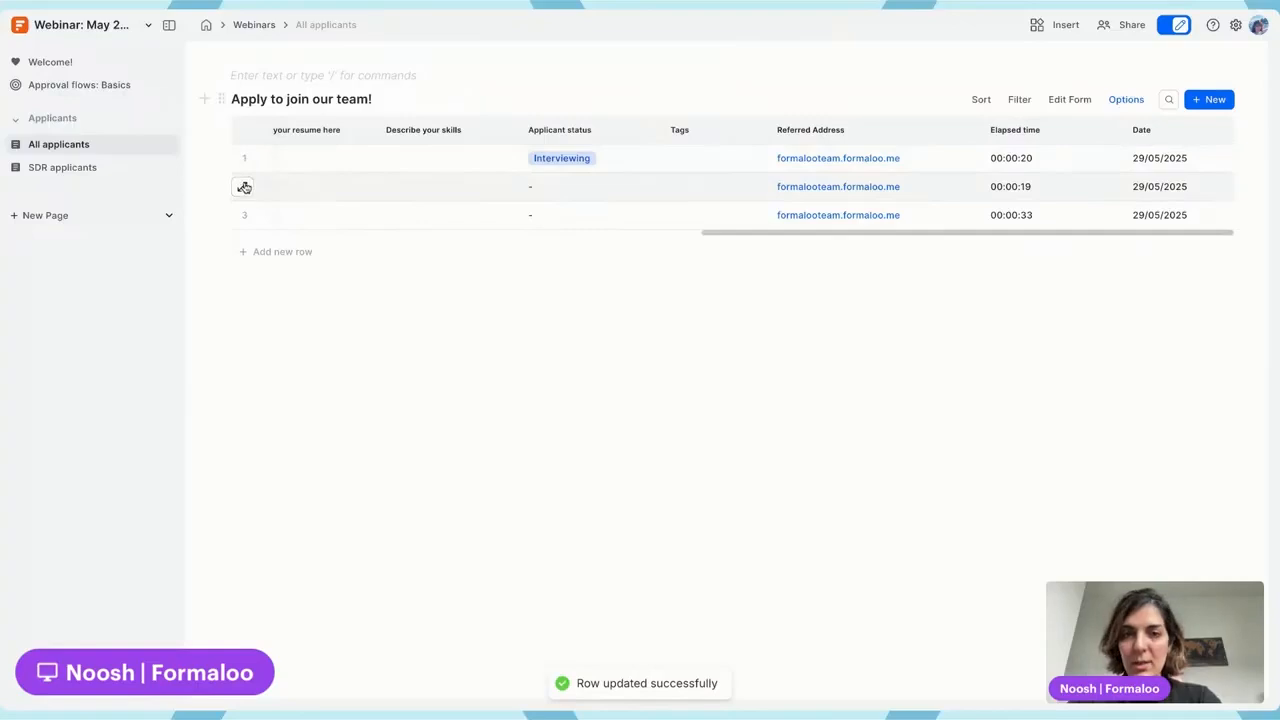
pyautogui.scroll(-5, 1035, 447)
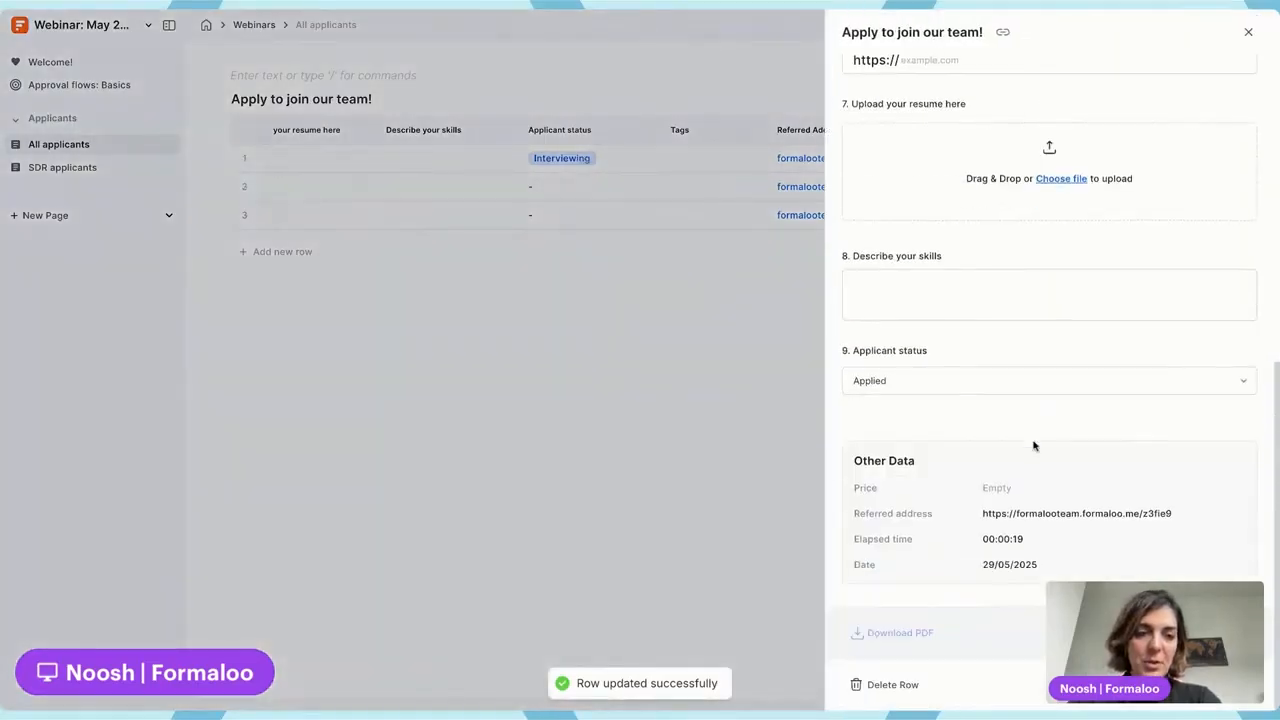
pyautogui.click(991, 379)
pyautogui.click(972, 468)
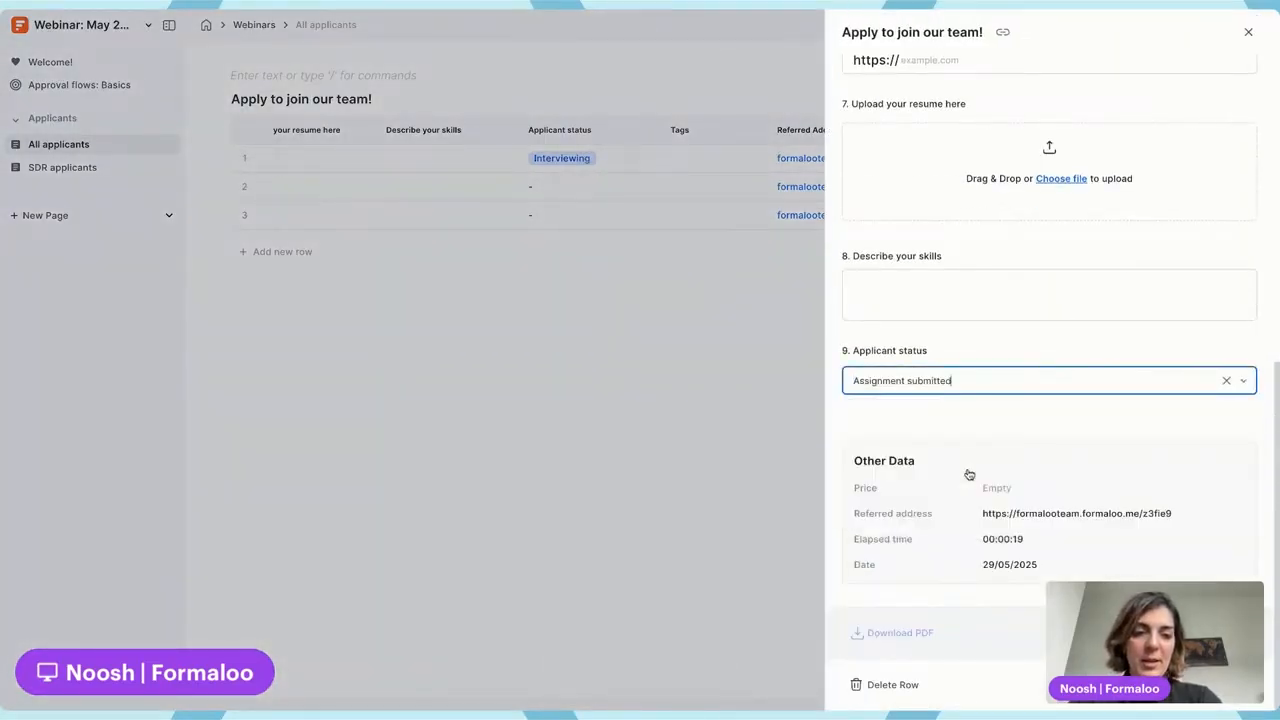
pyautogui.click(360, 256)
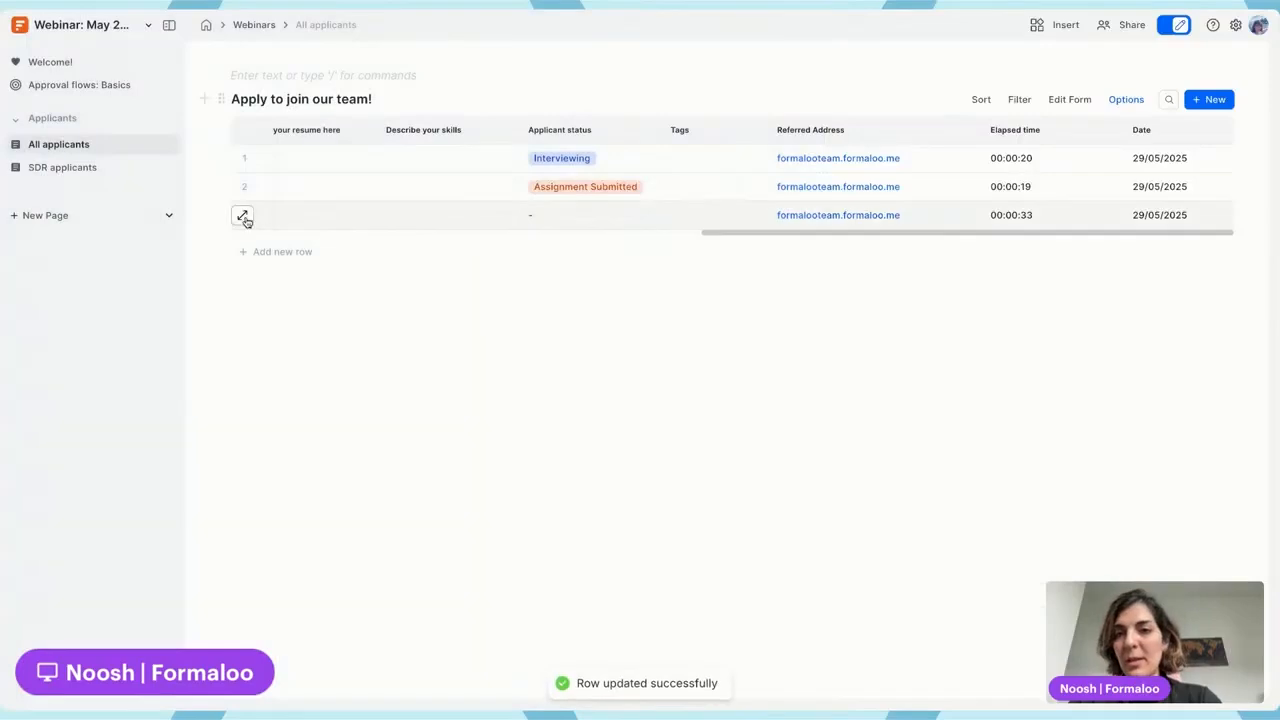
# Set row 3's status to Interviewing, then reopen it and change it to Applied
pyautogui.scroll(-5, 989, 397)
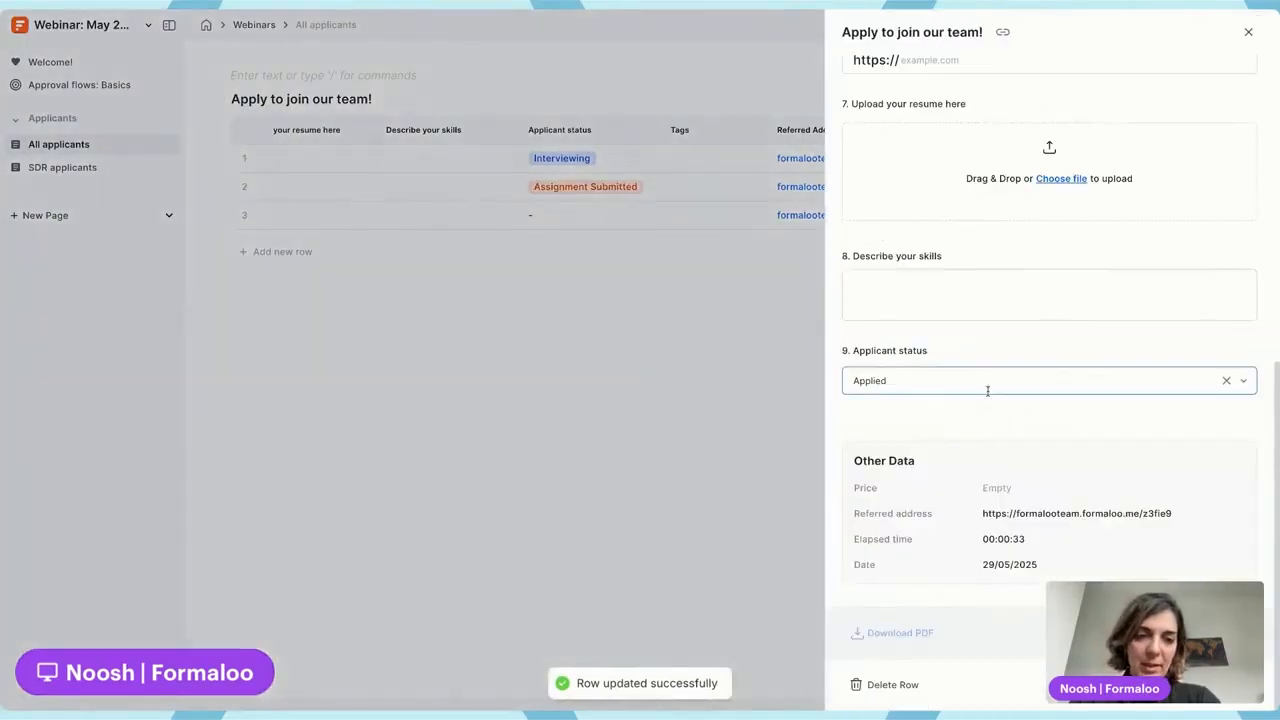
pyautogui.click(983, 388)
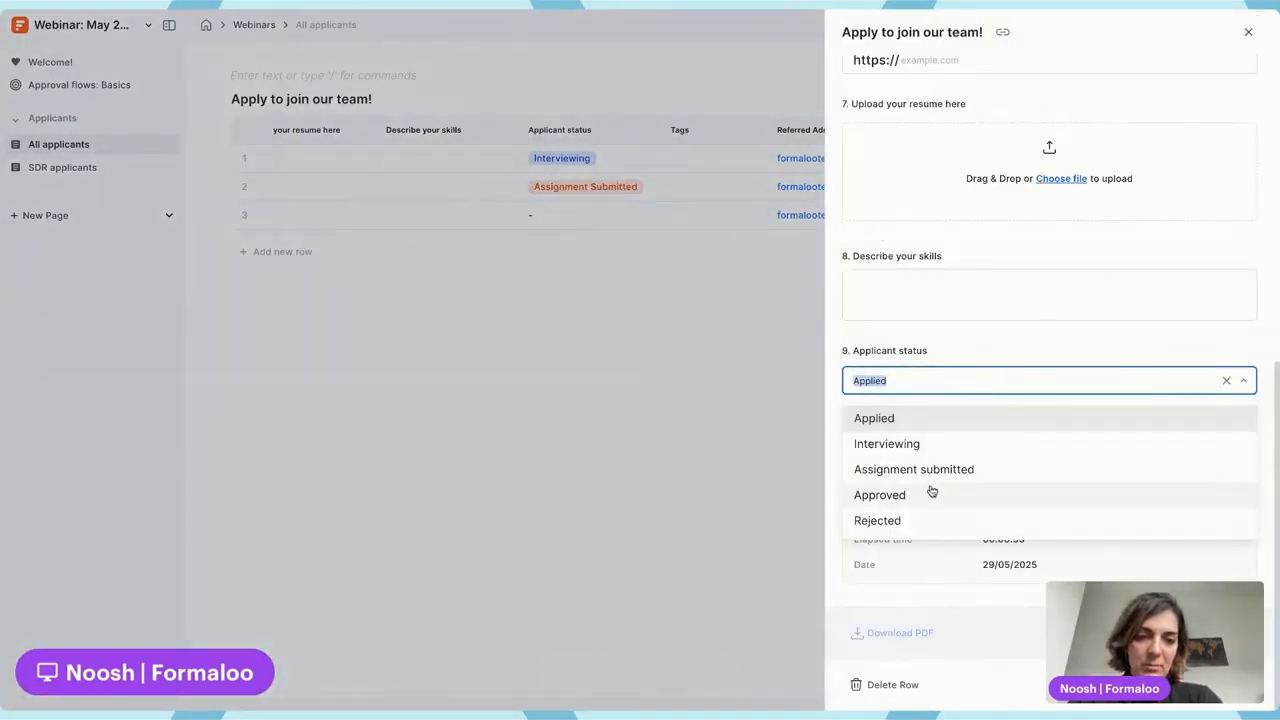
pyautogui.click(934, 446)
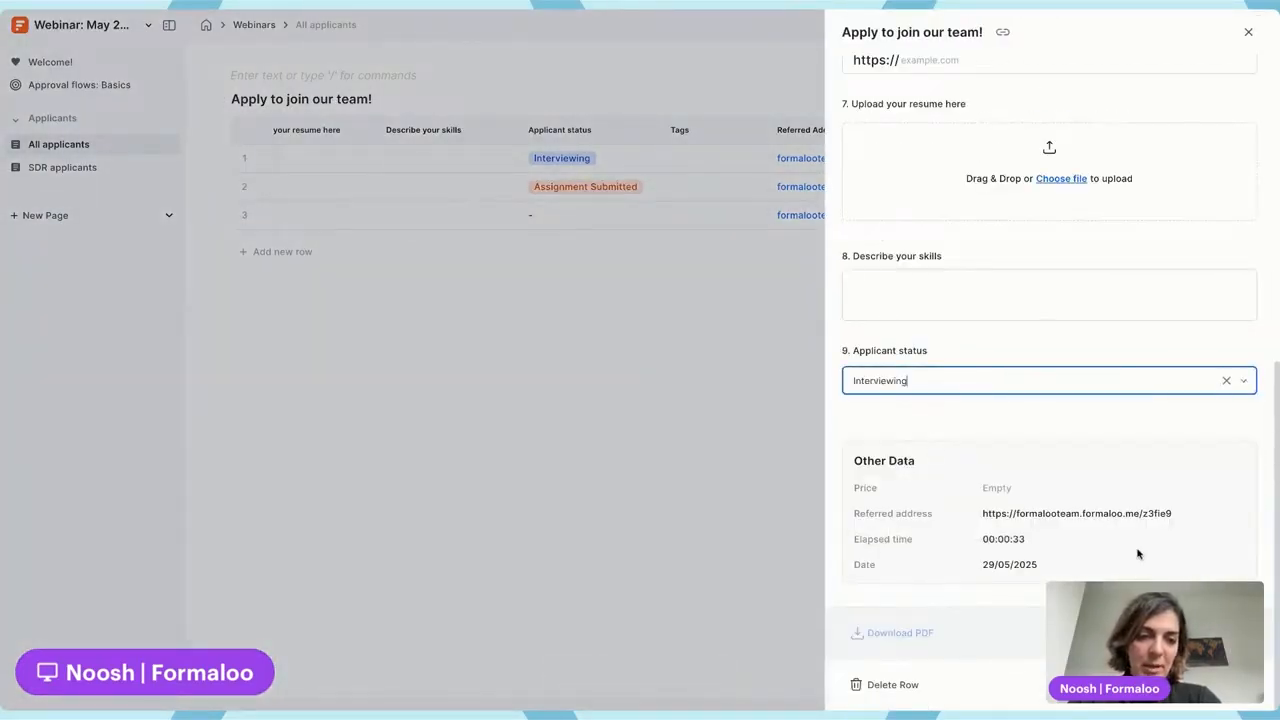
pyautogui.click(537, 183)
pyautogui.click(242, 215)
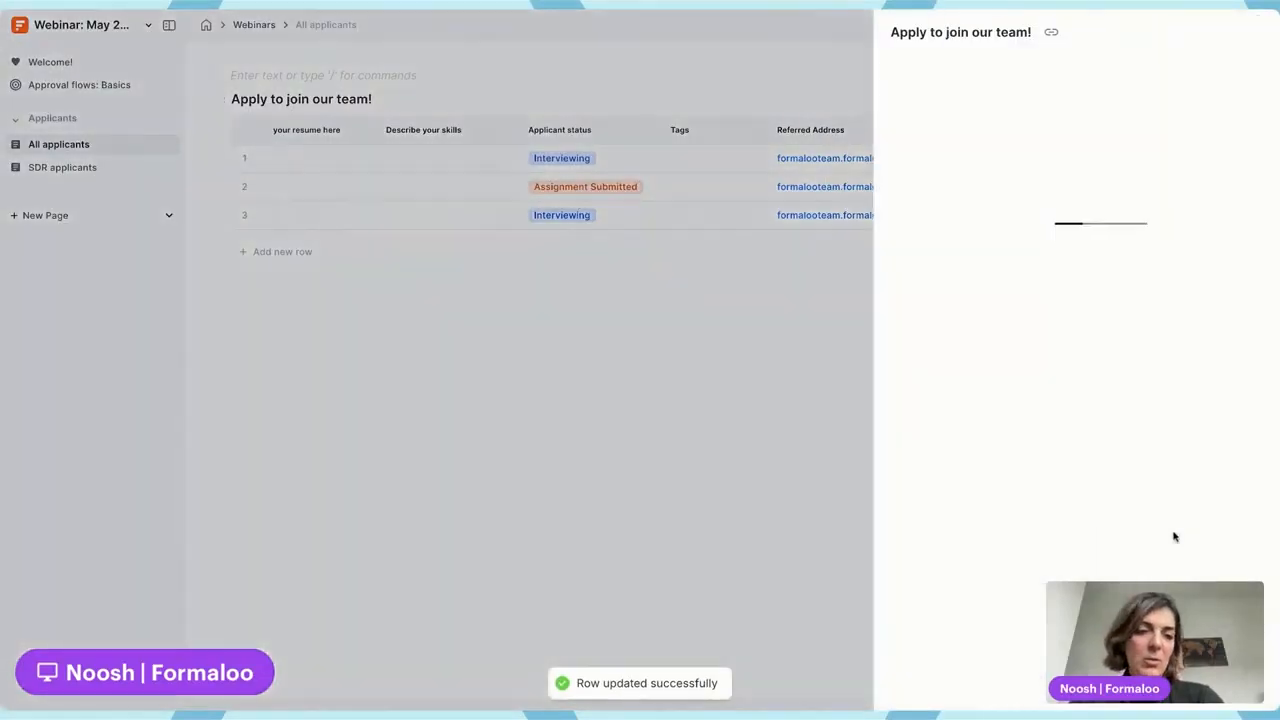
pyautogui.click(980, 378)
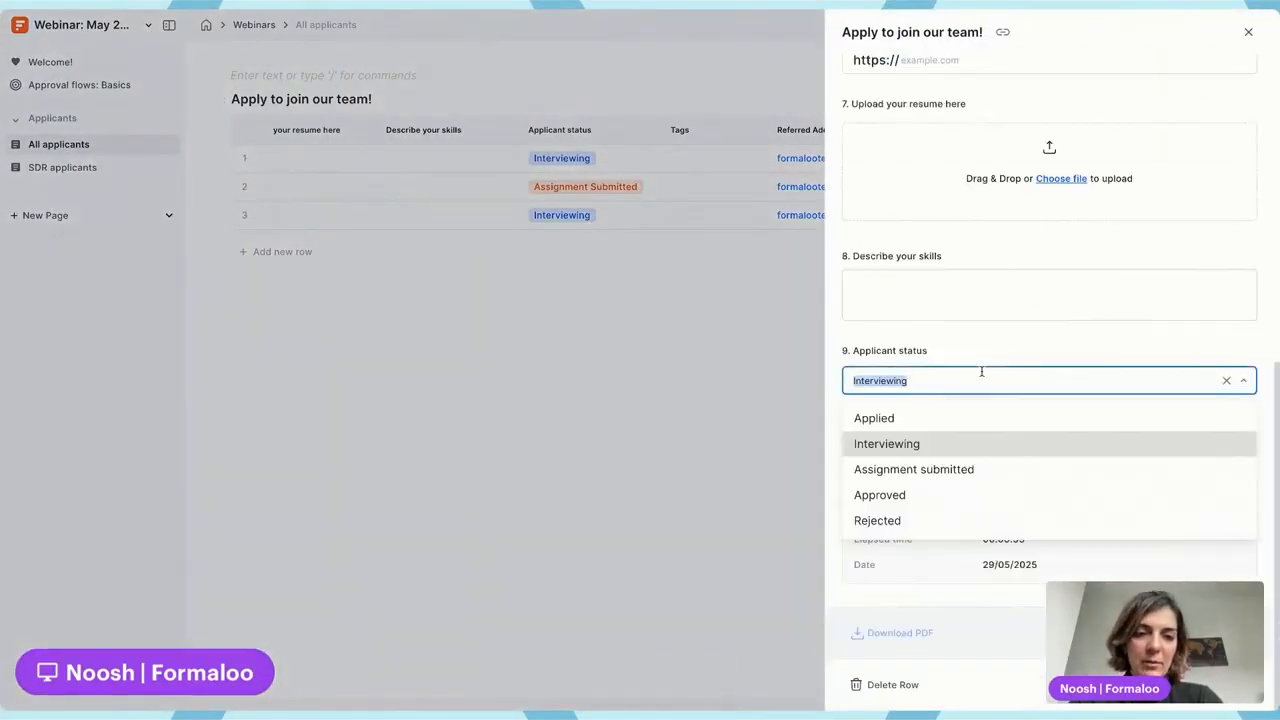
pyautogui.click(917, 418)
pyautogui.click(537, 299)
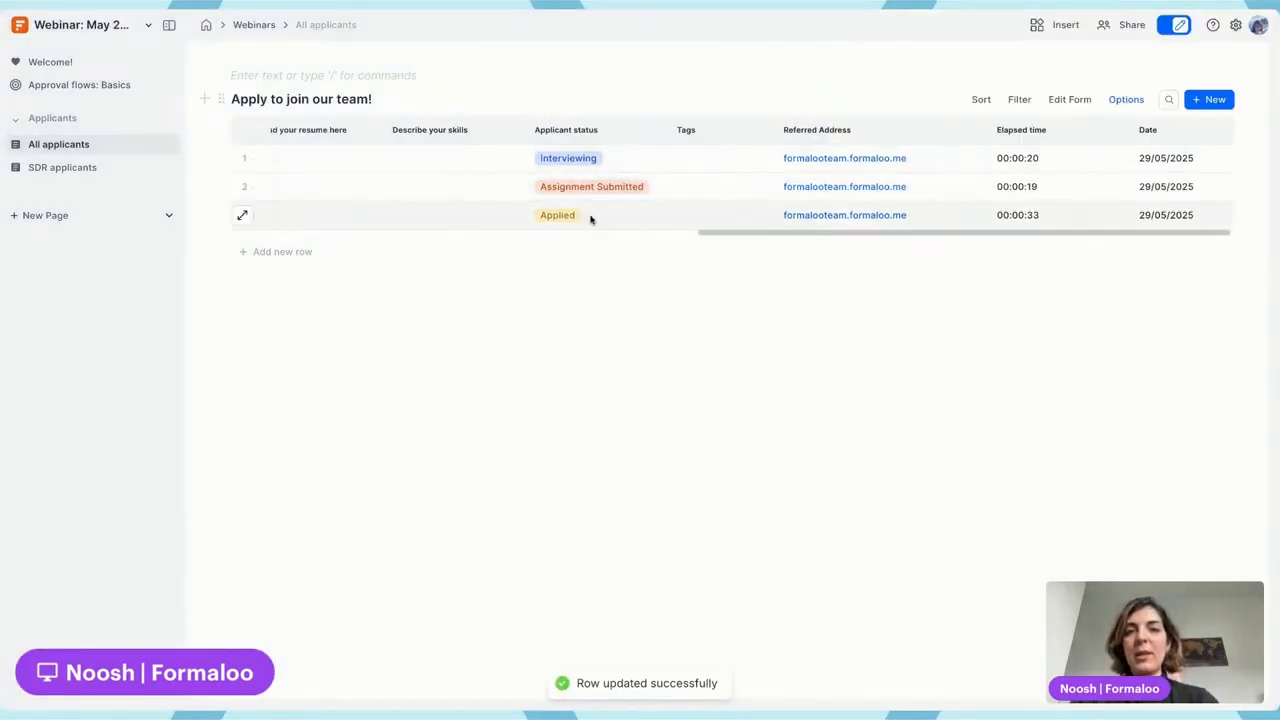
pyautogui.hscroll(-10, 587, 214)
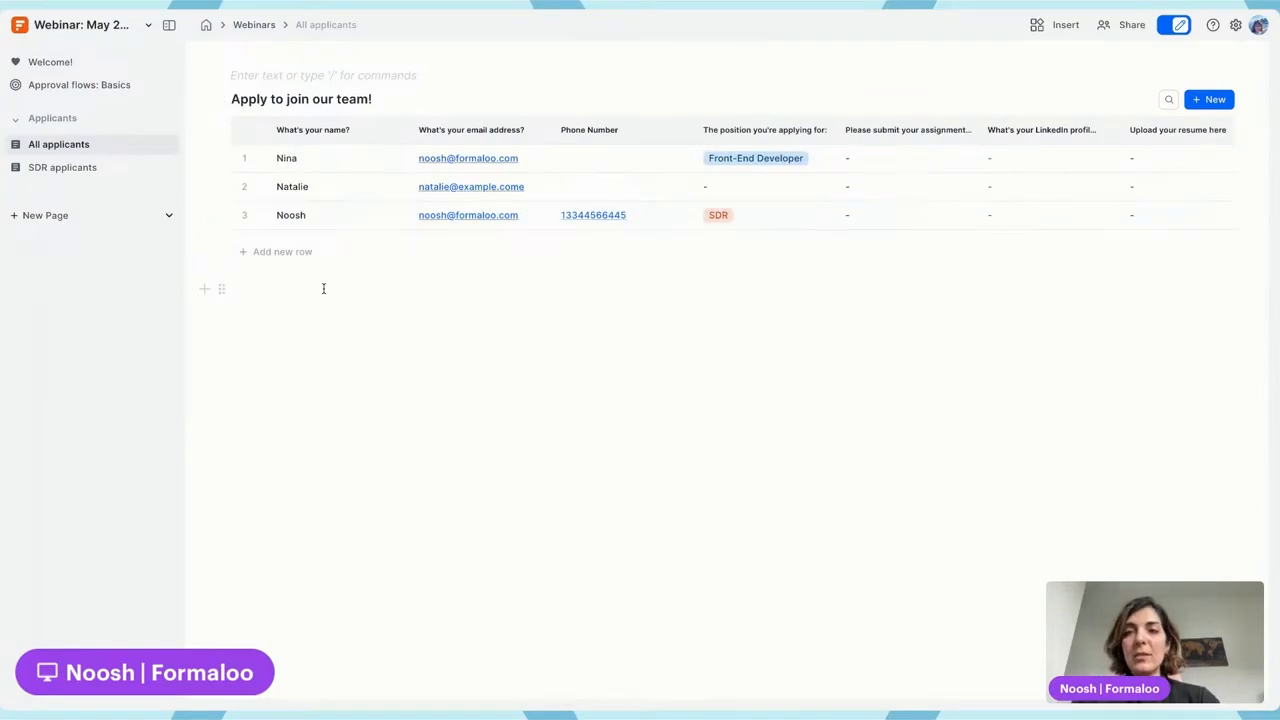
# Add a page under Applicants named 'Applicants status' and type / in it for blocks
pyautogui.click(145, 125)
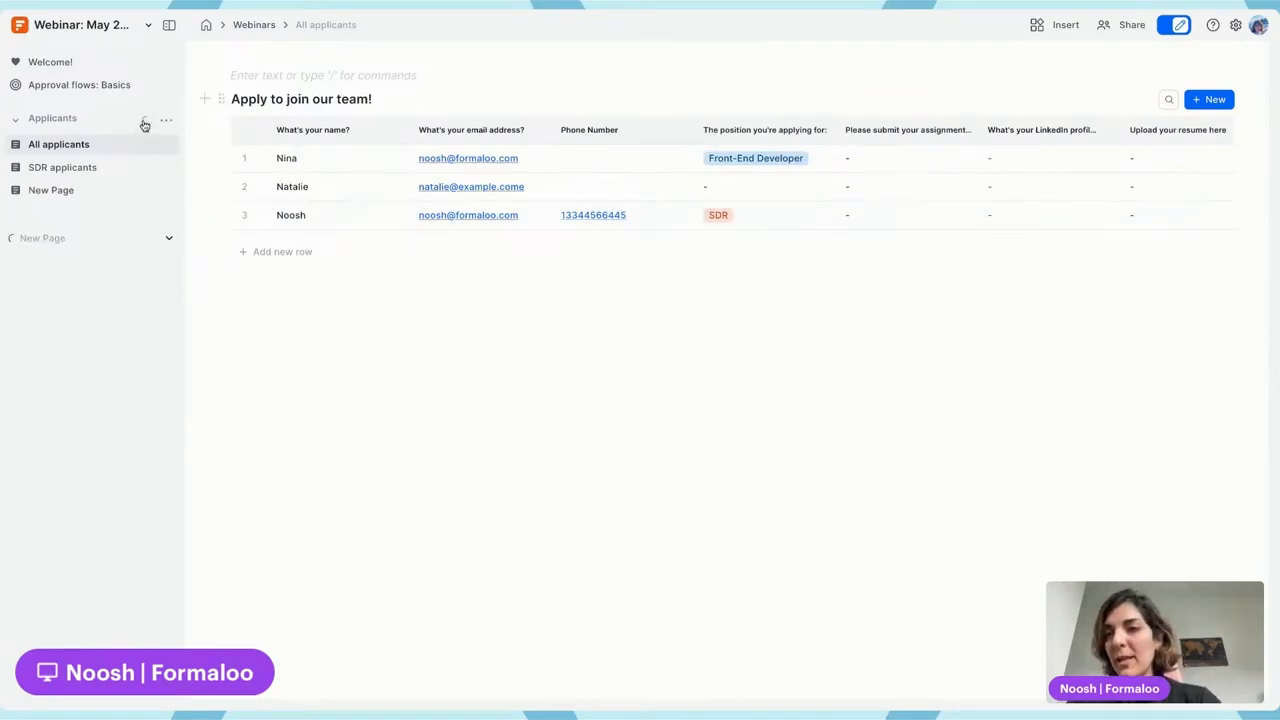
pyautogui.doubleClick(58, 190)
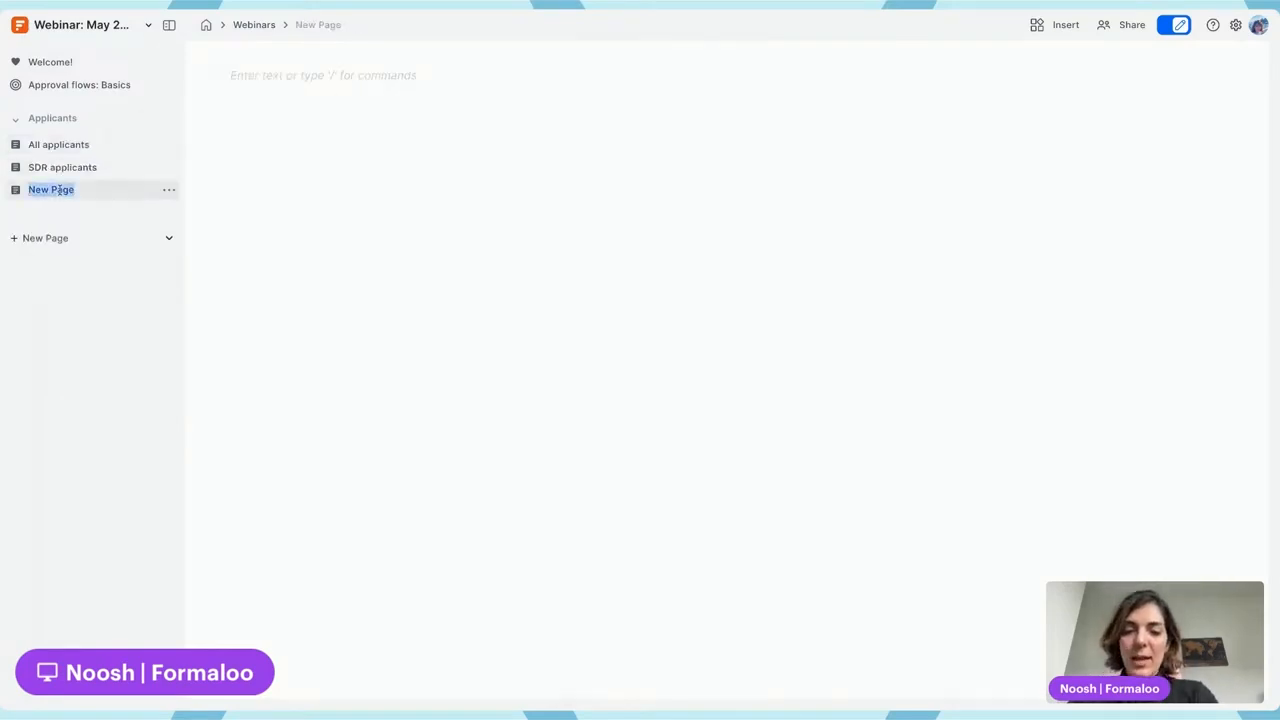
pyautogui.write('Applicants')
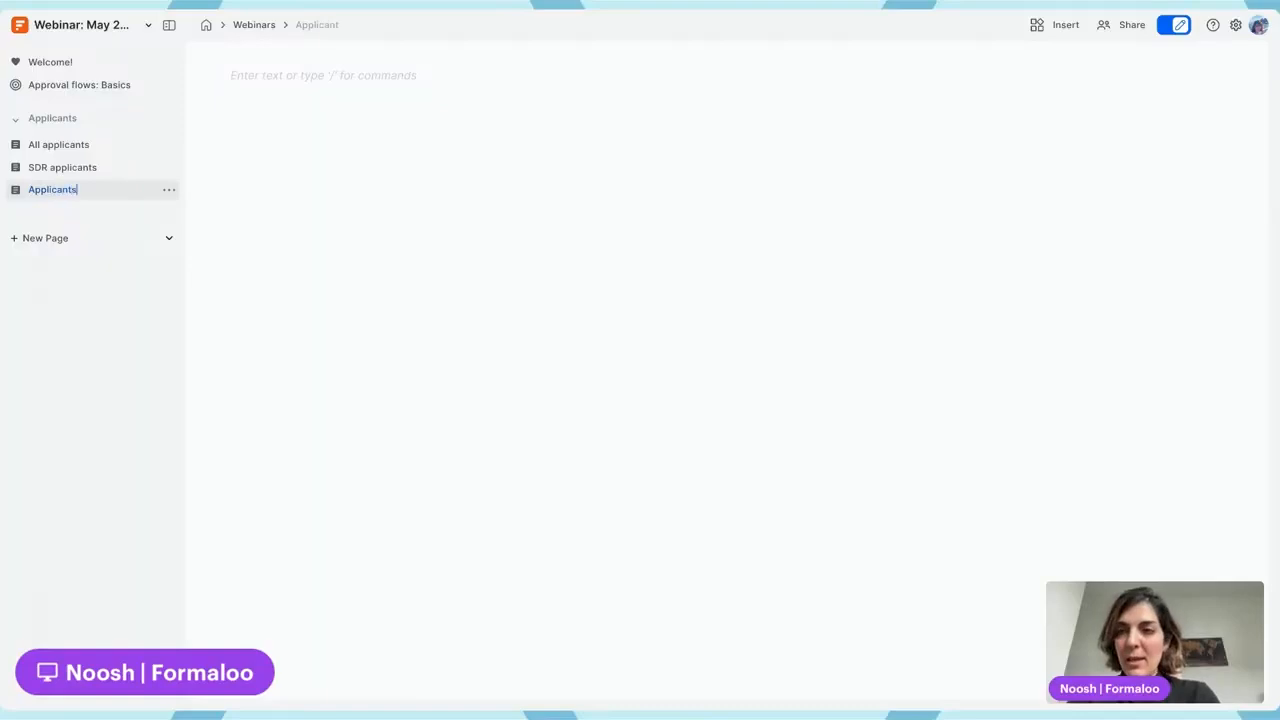
pyautogui.write(' status')
pyautogui.click(258, 72)
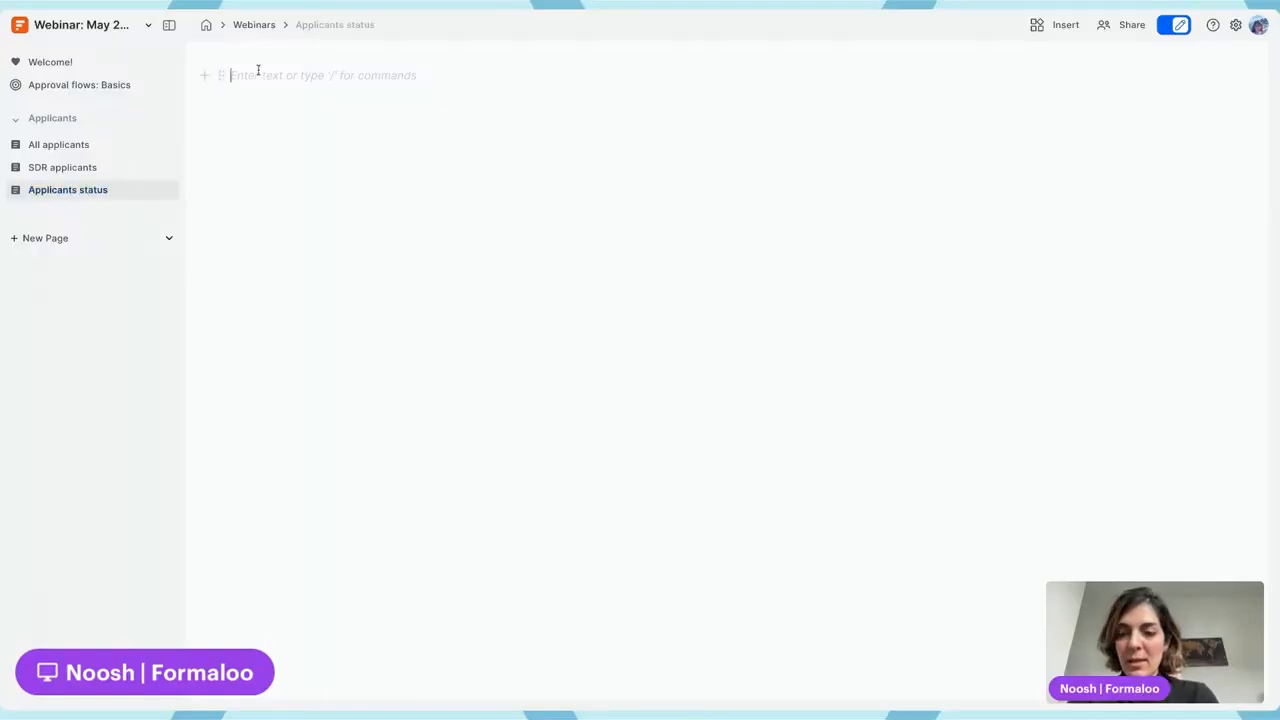
pyautogui.write('/')
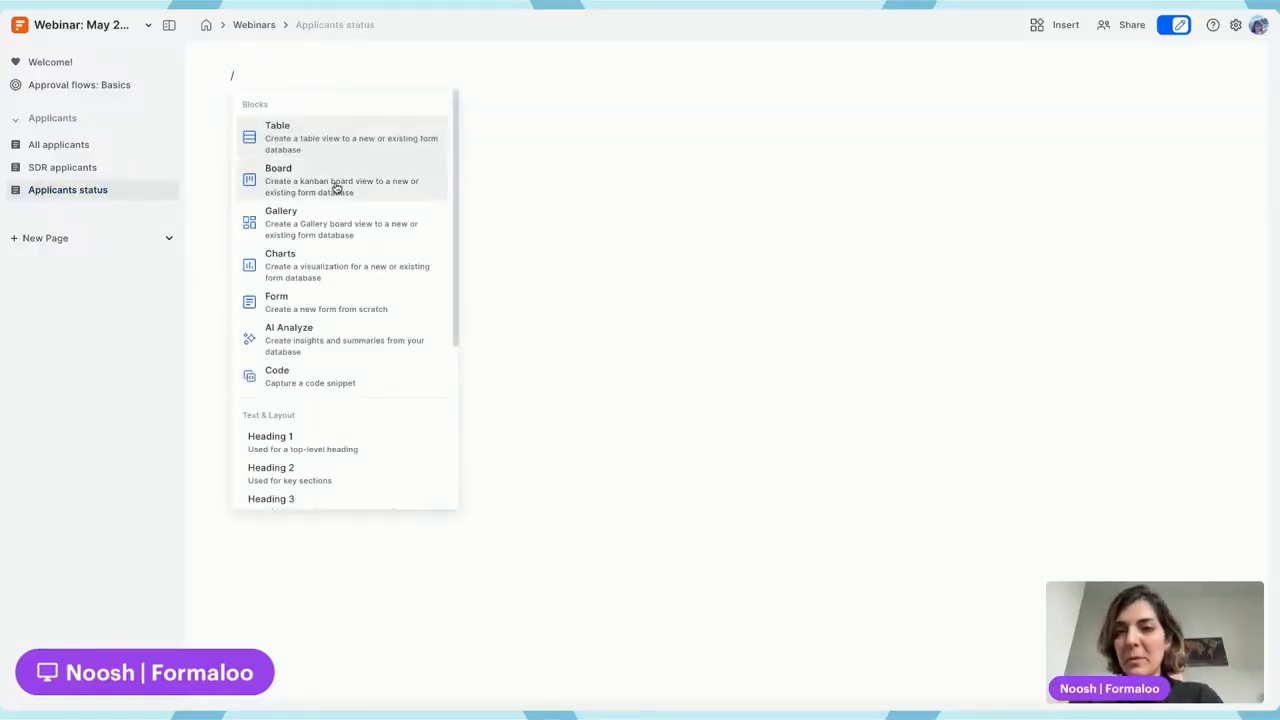
# Insert a Board block and connect it to the 'Apply to join our team!' form
pyautogui.click(299, 183)
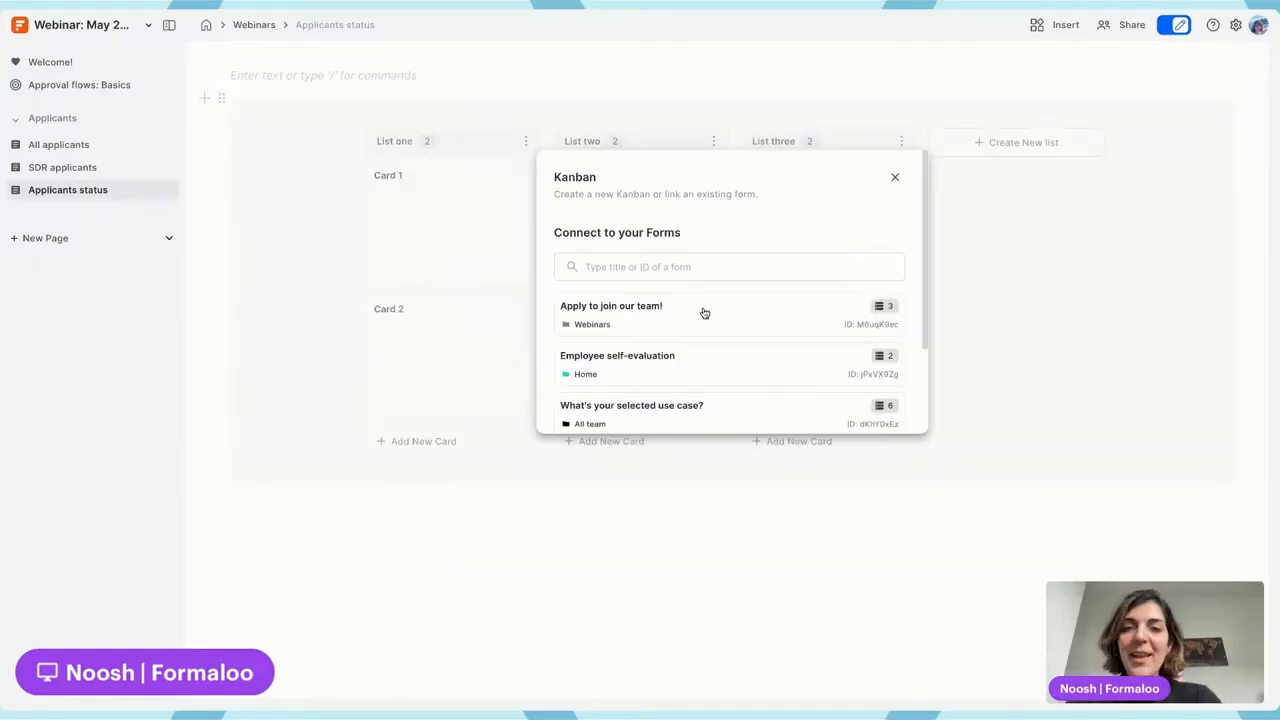
pyautogui.click(596, 267)
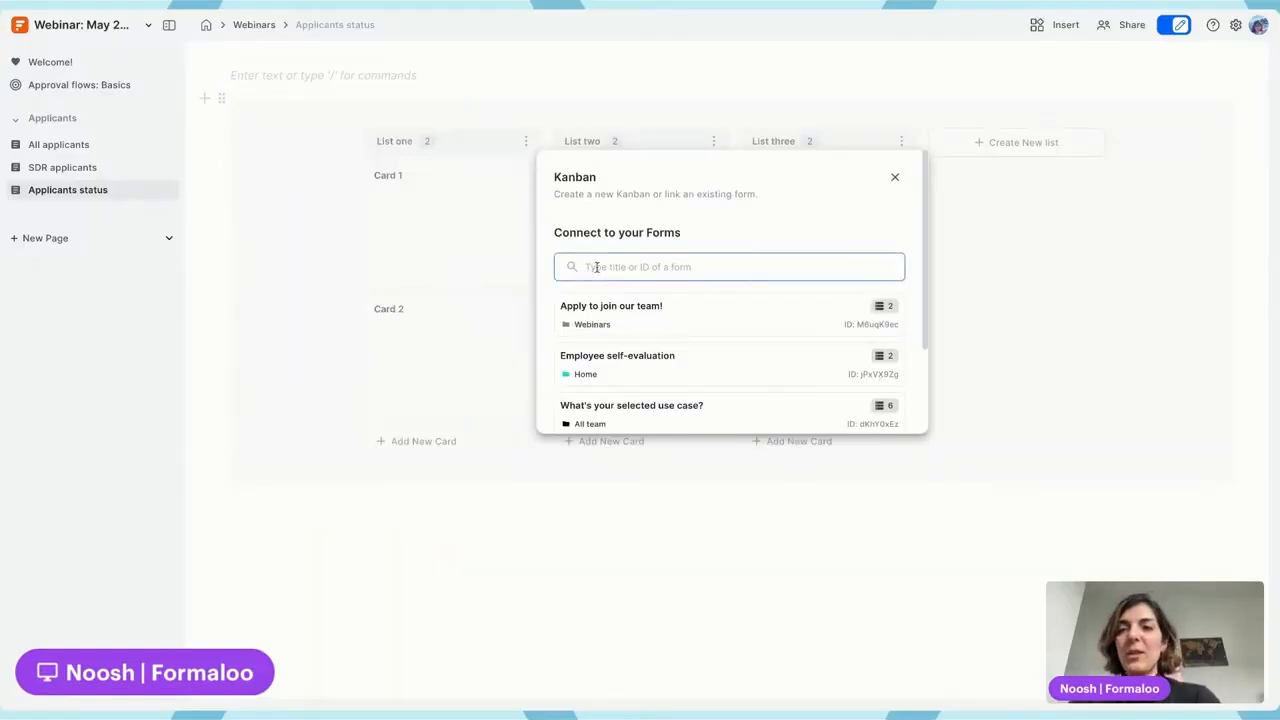
pyautogui.click(630, 320)
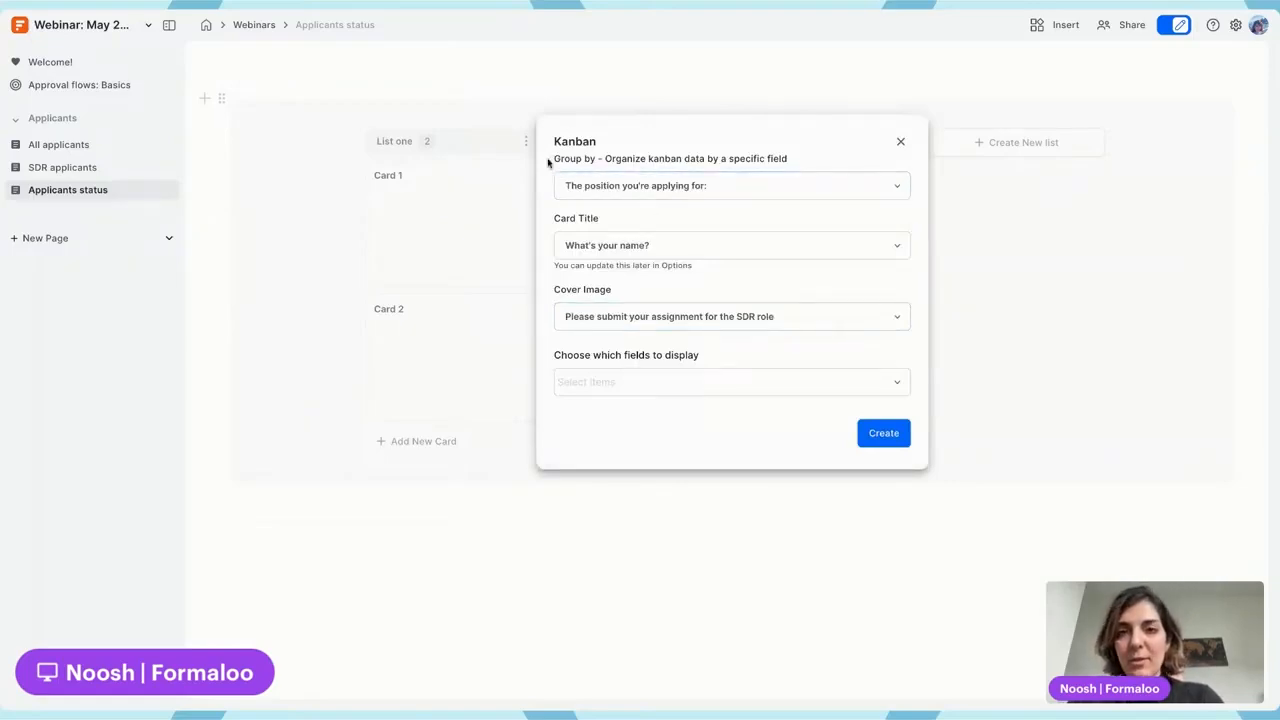
# Group cards by Applicant status, use the resume upload as cover, and show email and position
pyautogui.click(624, 186)
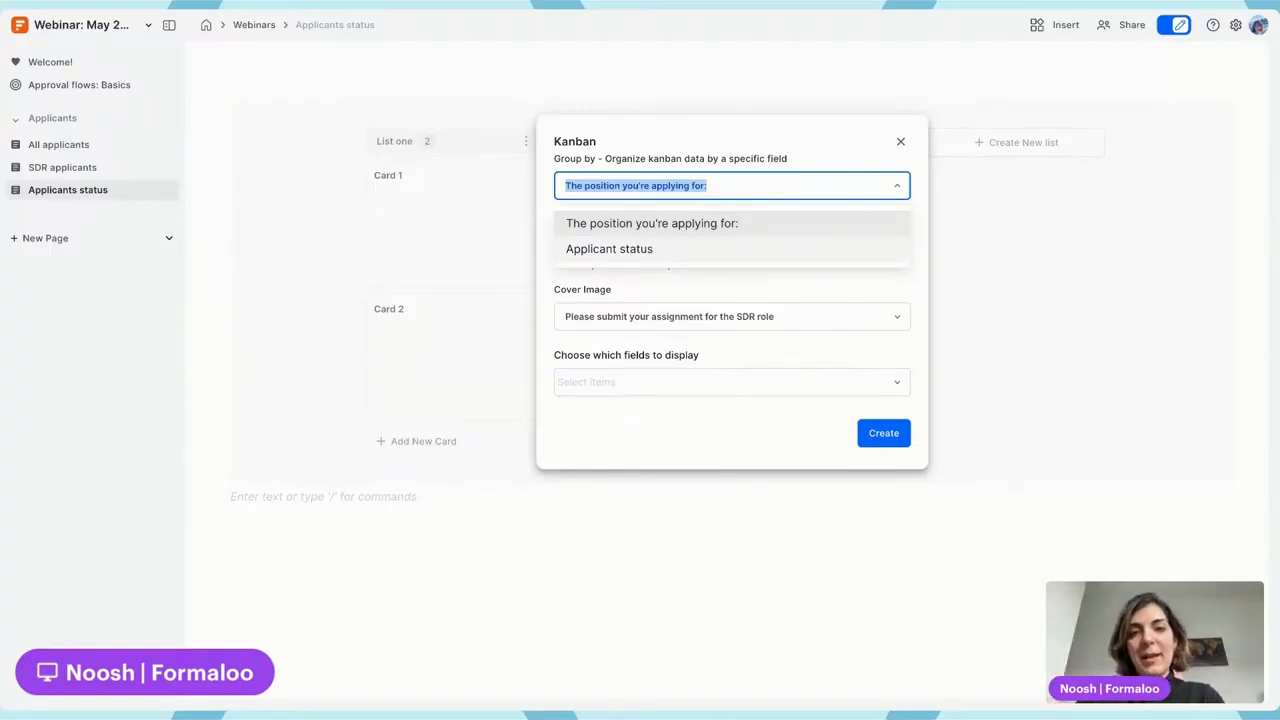
pyautogui.click(697, 250)
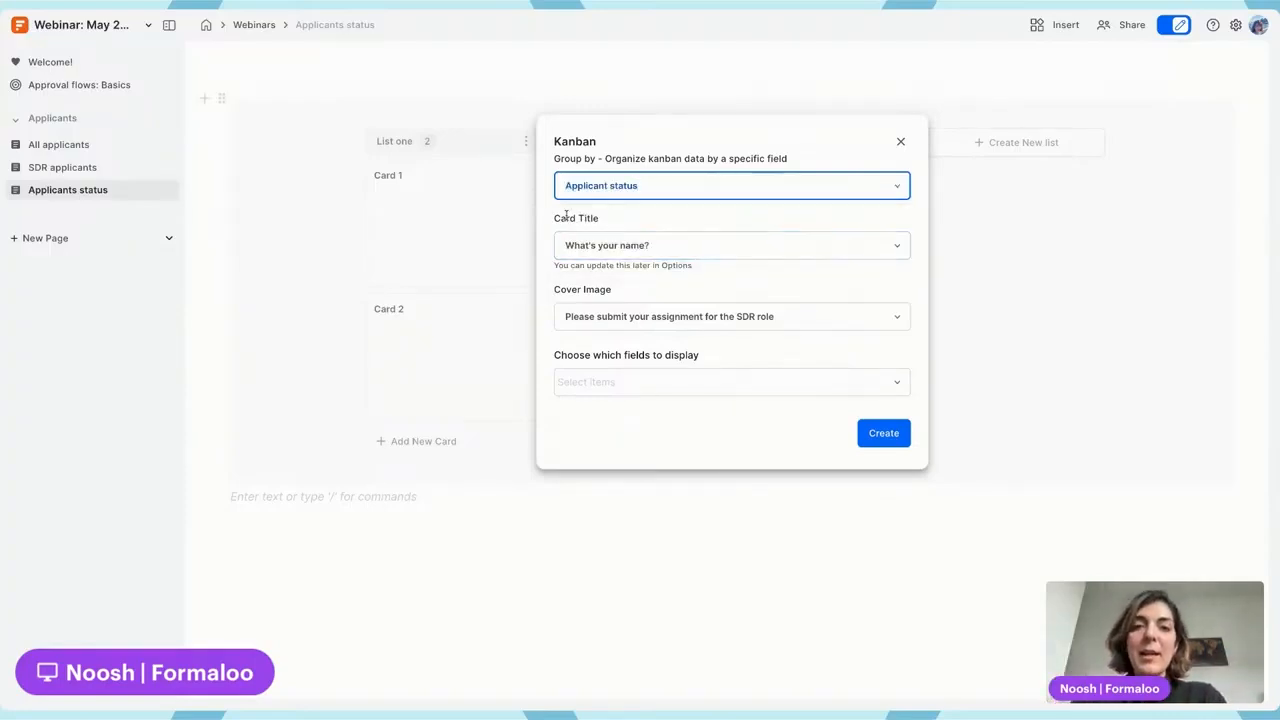
pyautogui.click(750, 318)
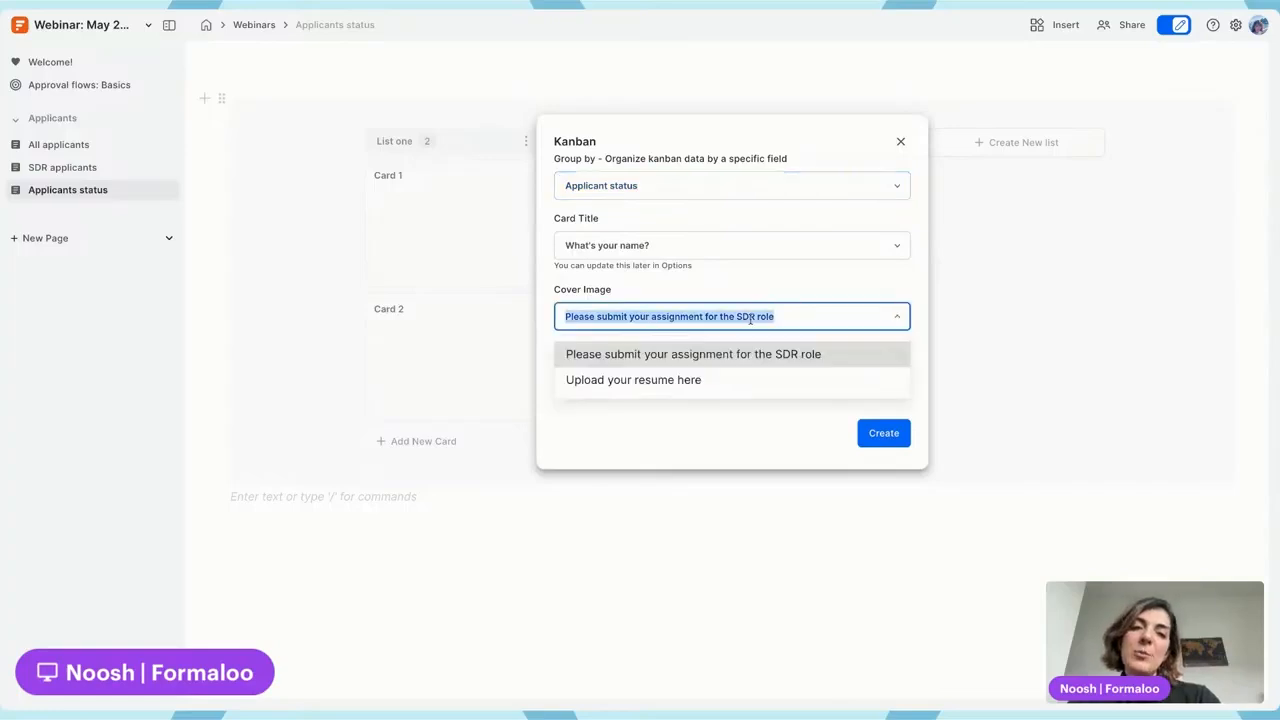
pyautogui.click(708, 381)
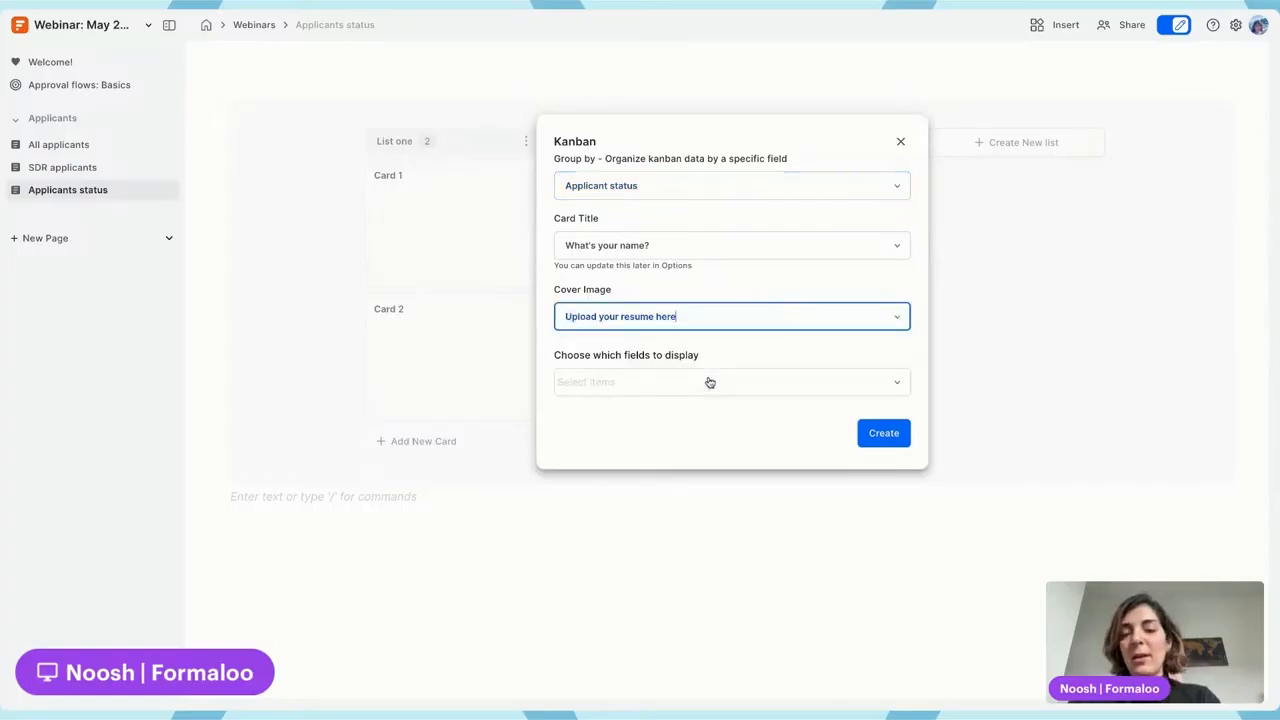
pyautogui.click(635, 377)
pyautogui.click(637, 375)
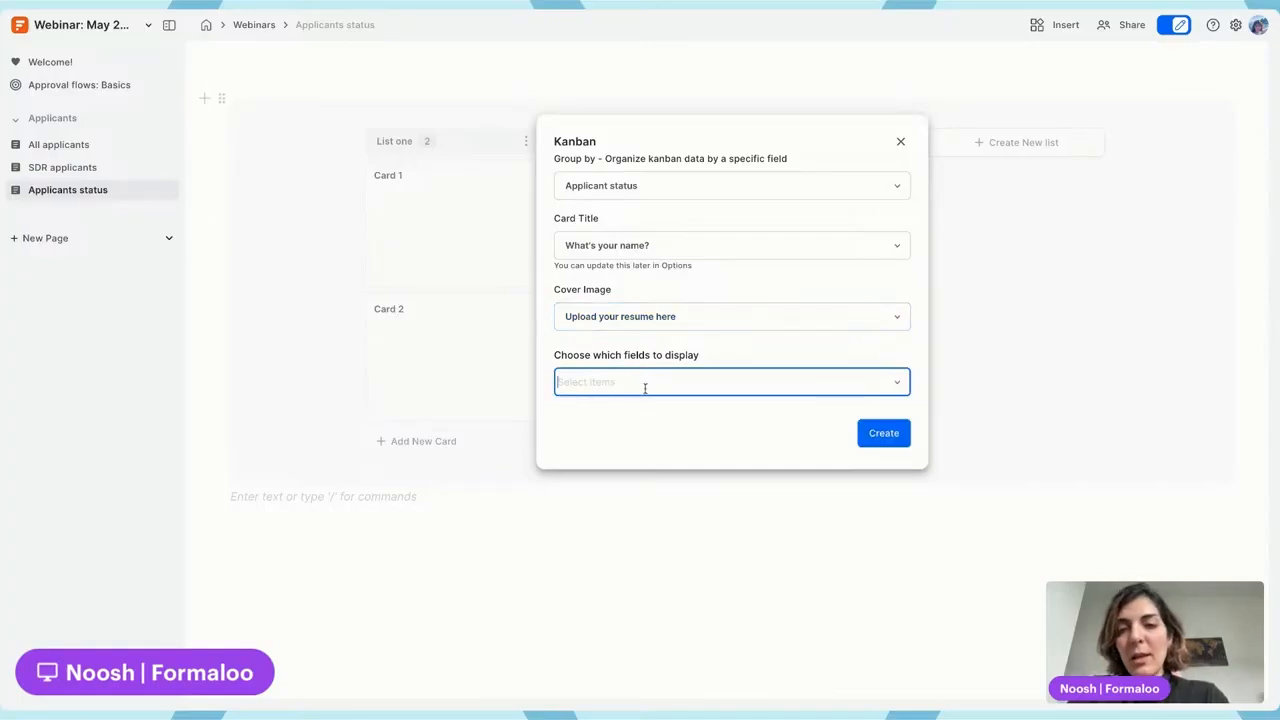
pyautogui.click(680, 380)
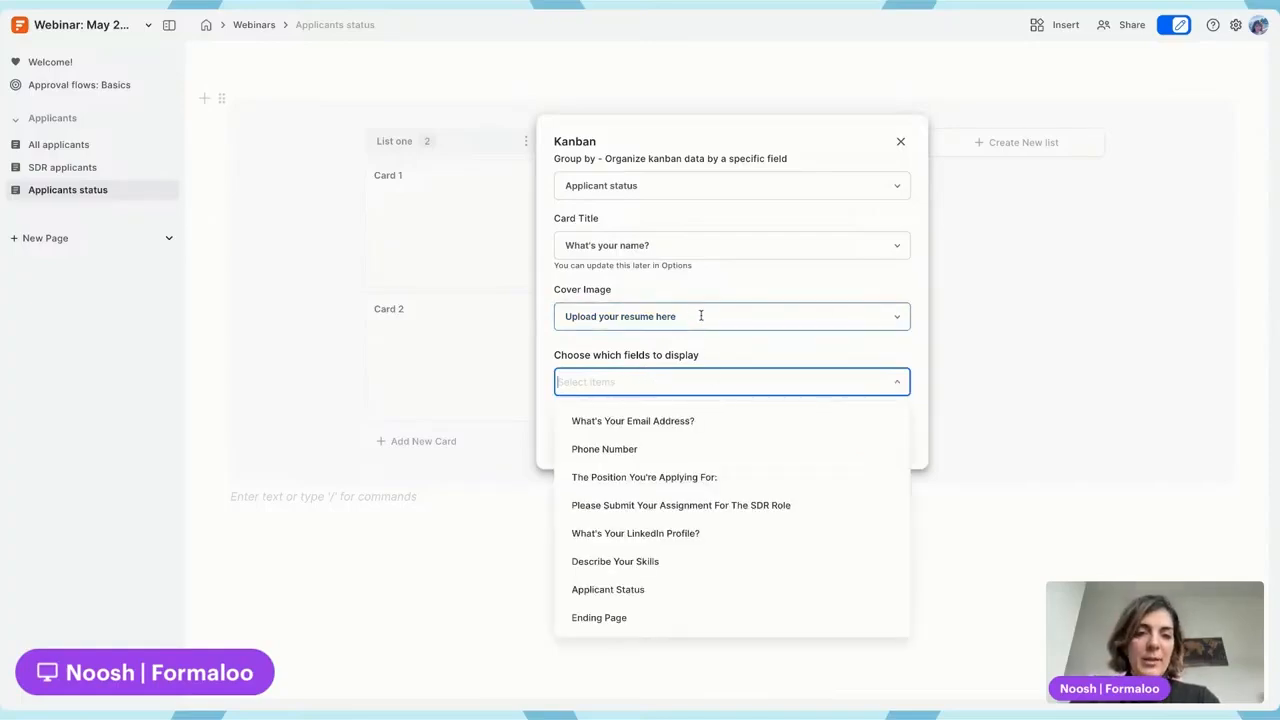
pyautogui.click(683, 421)
pyautogui.click(737, 378)
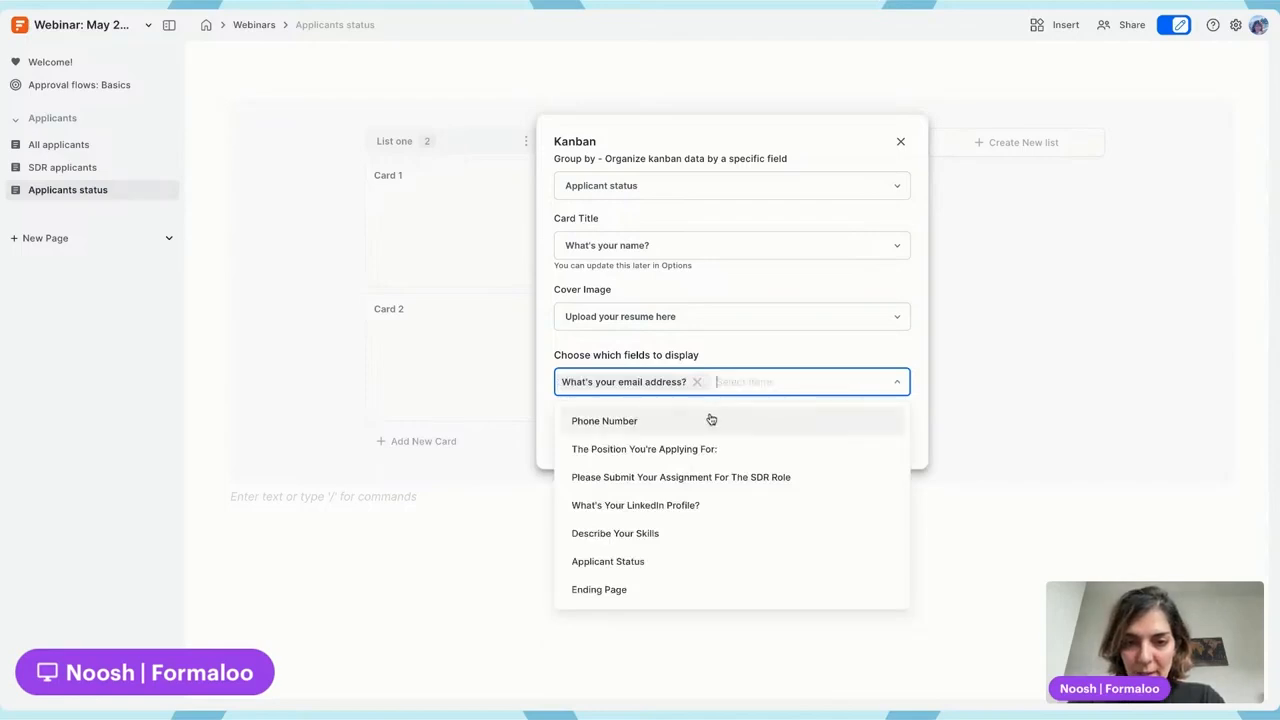
pyautogui.click(716, 452)
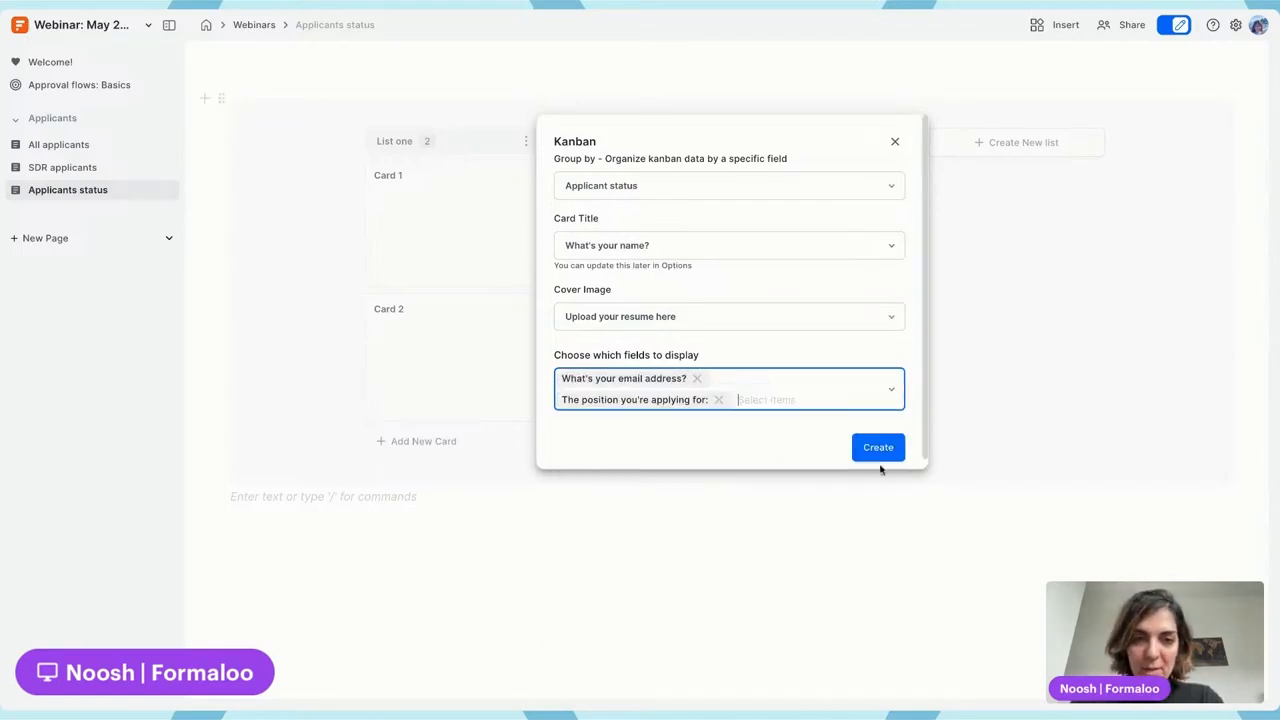
# Create the board, drag the Front-End Developer card from Interviewing to Applied, and open it
pyautogui.click(878, 450)
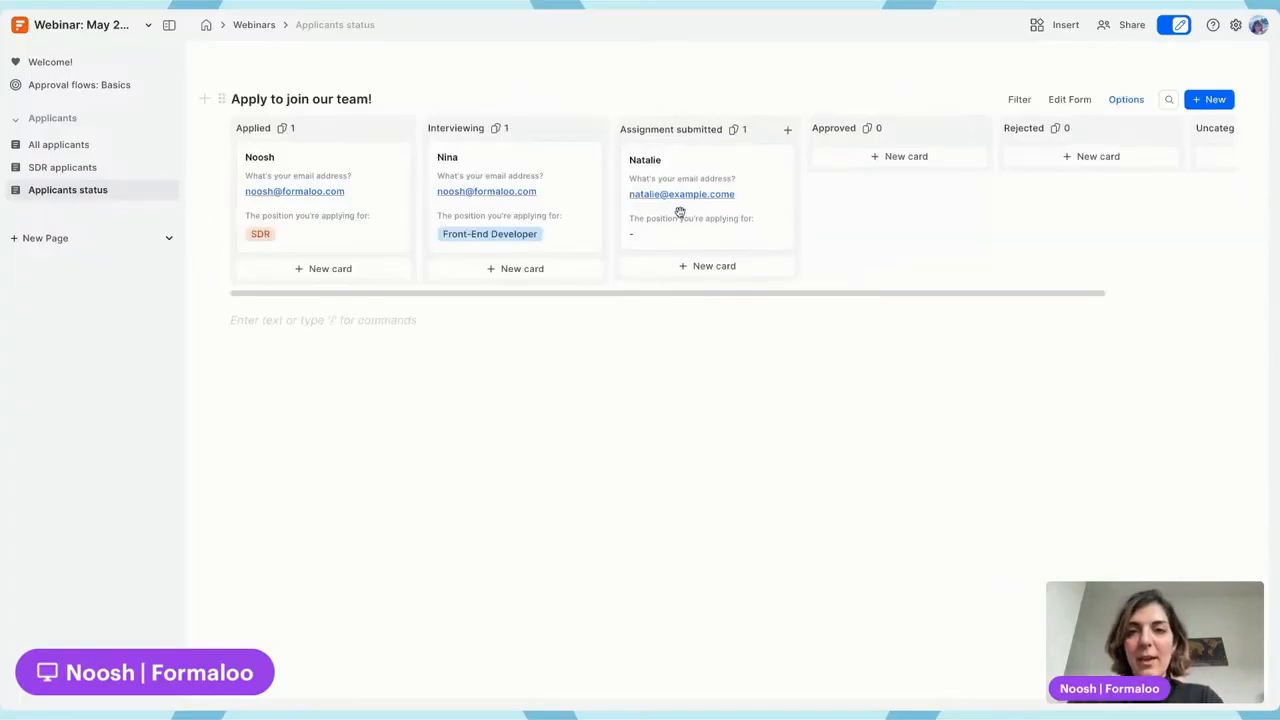
pyautogui.hscroll(2, 680, 211)
pyautogui.hscroll(-2, 680, 211)
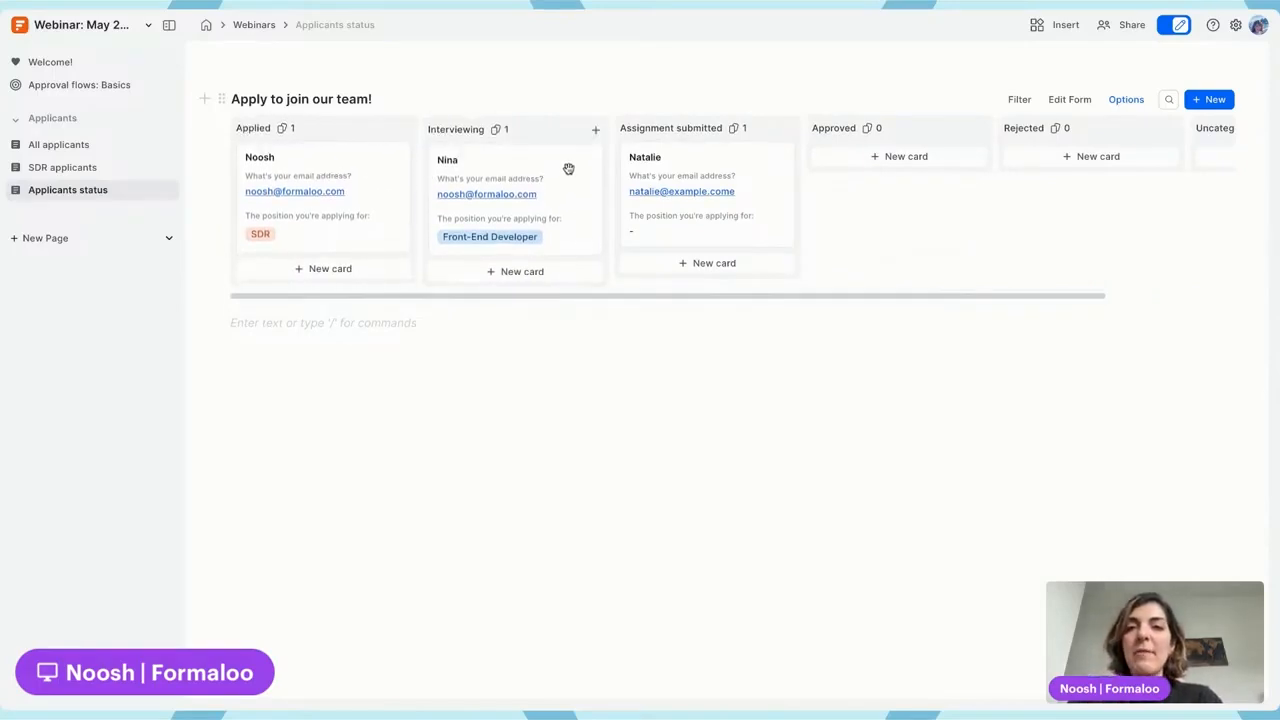
pyautogui.moveTo(566, 169); pyautogui.dragTo(368, 277)
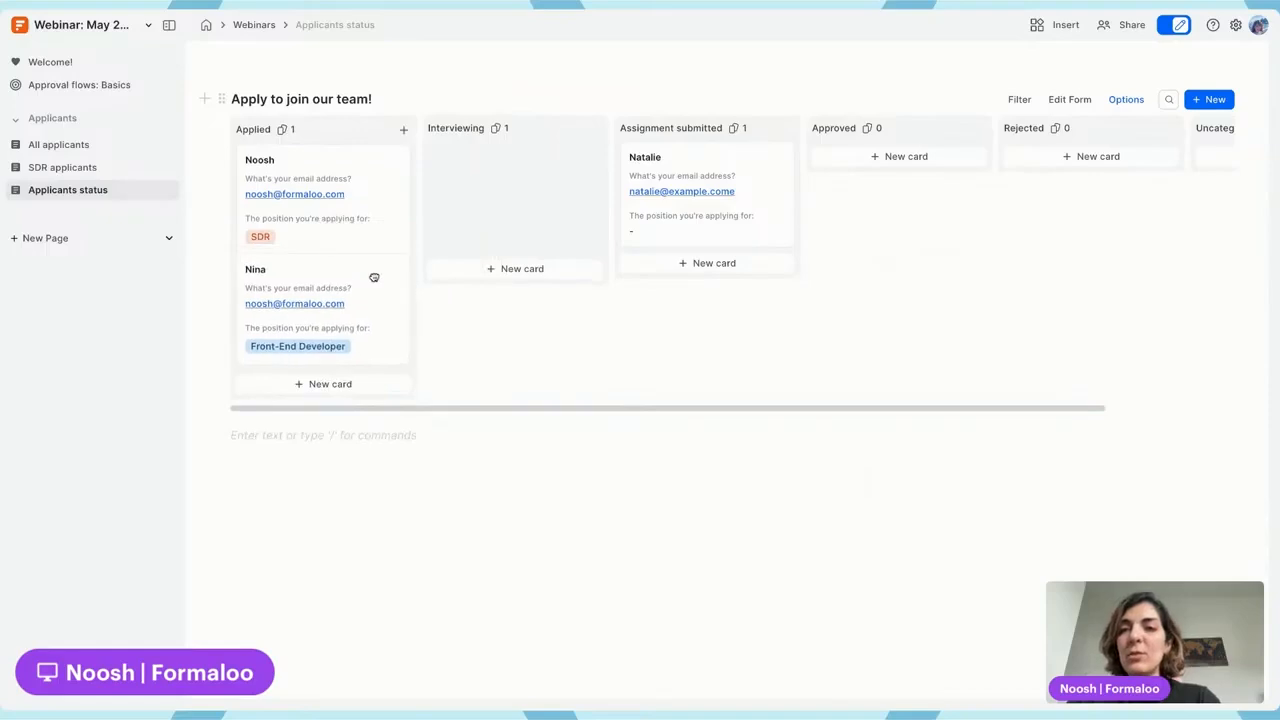
pyautogui.click(316, 283)
pyautogui.scroll(-5, 1000, 249)
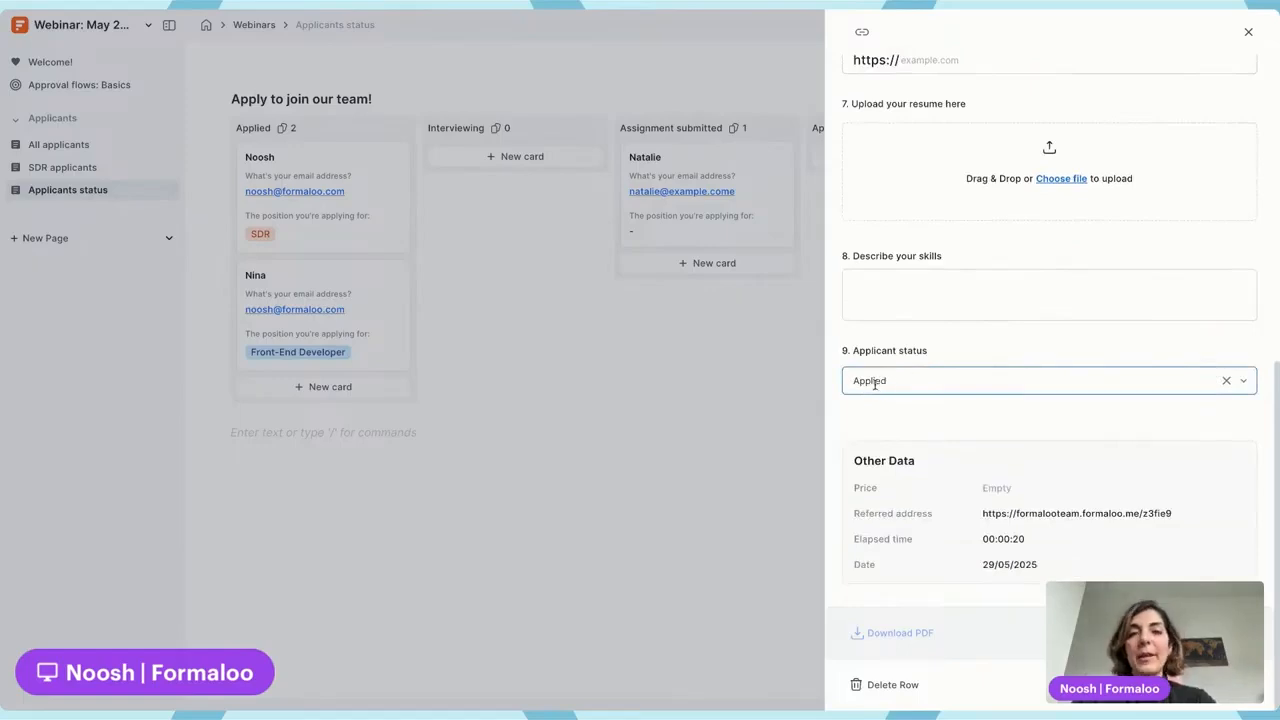
# Close the applicant's record and drag their card back into the Interviewing column
pyautogui.click(949, 378)
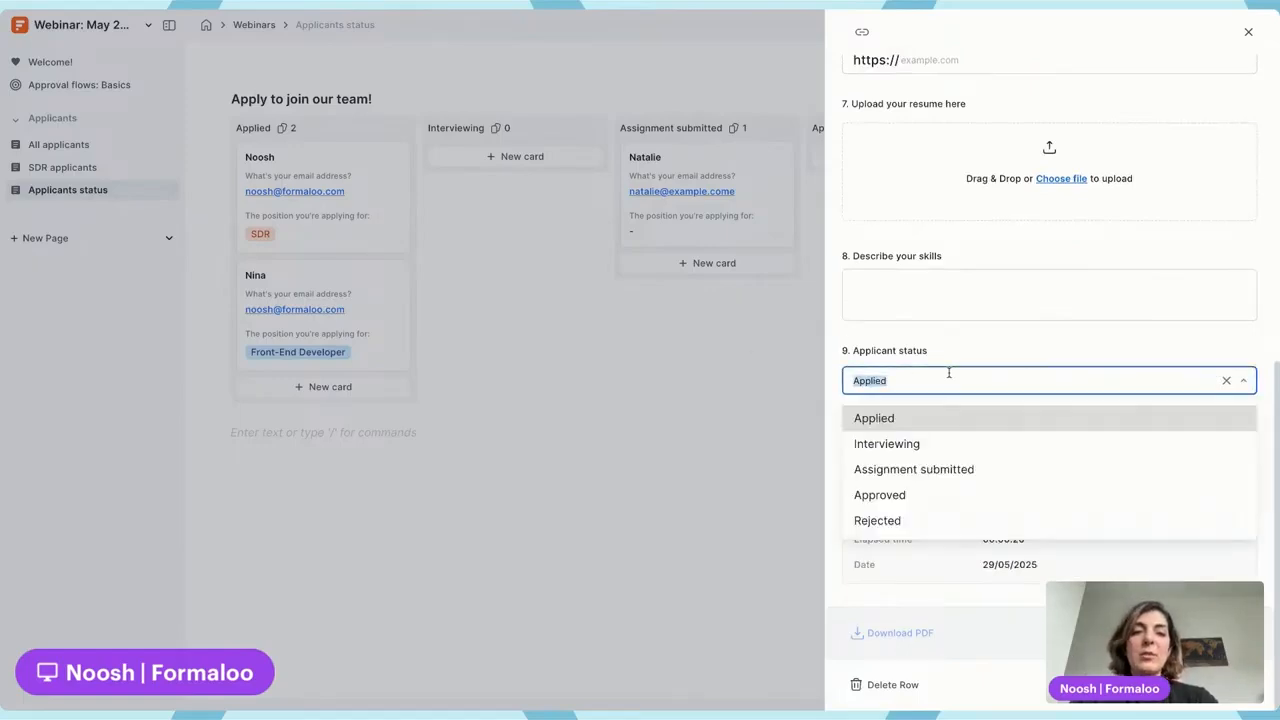
pyautogui.click(602, 321)
pyautogui.moveTo(363, 283); pyautogui.dragTo(562, 138)
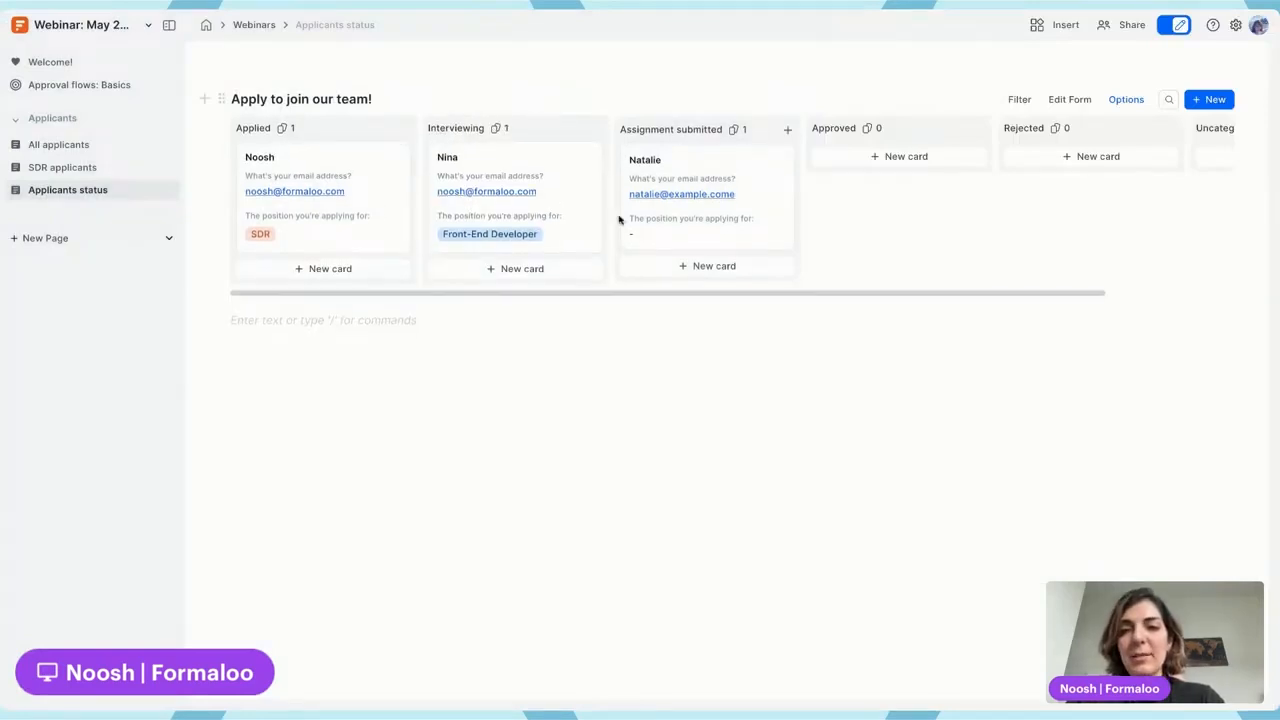